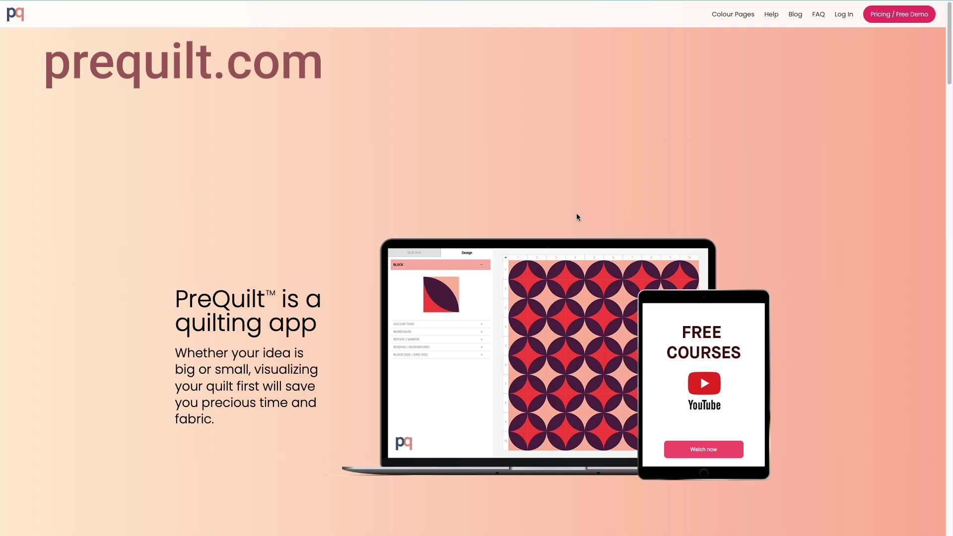
Step: Open Colour Pages, feature the Golightly: Lula Mae quilt, then view all colouring pages
{"action": "left_click", "coordinate": [728, 16]}
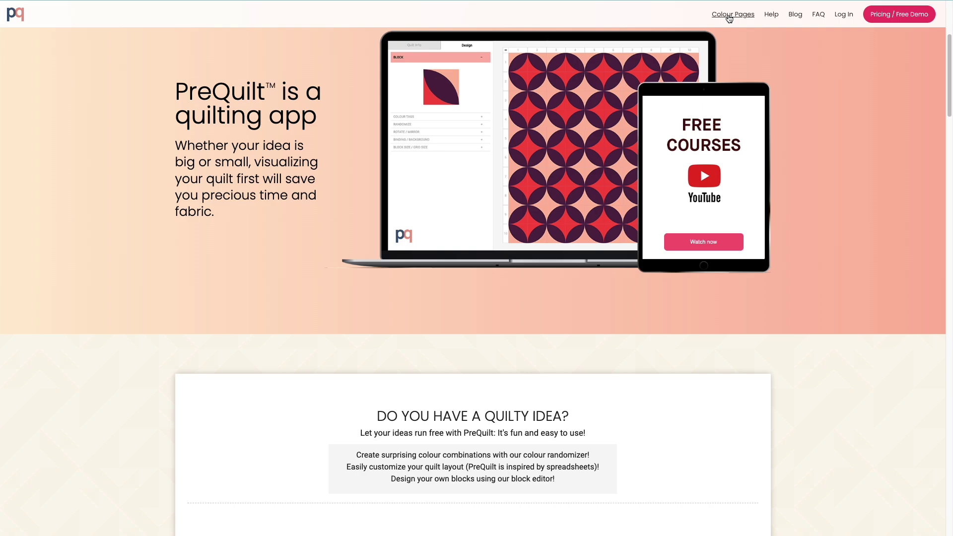
{"action": "scroll", "coordinate": [828, 191], "scroll_direction": "down", "scroll_amount": 3}
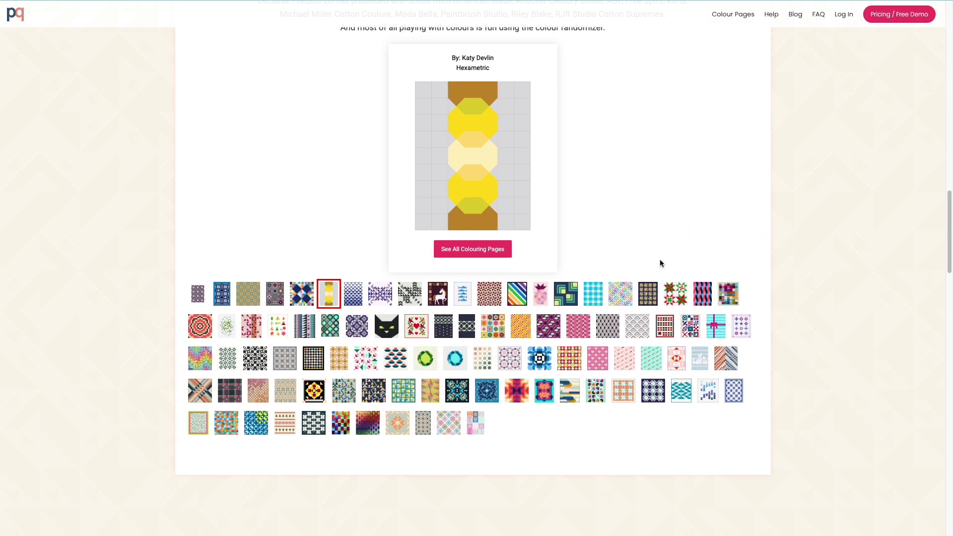
{"action": "left_click", "coordinate": [600, 284]}
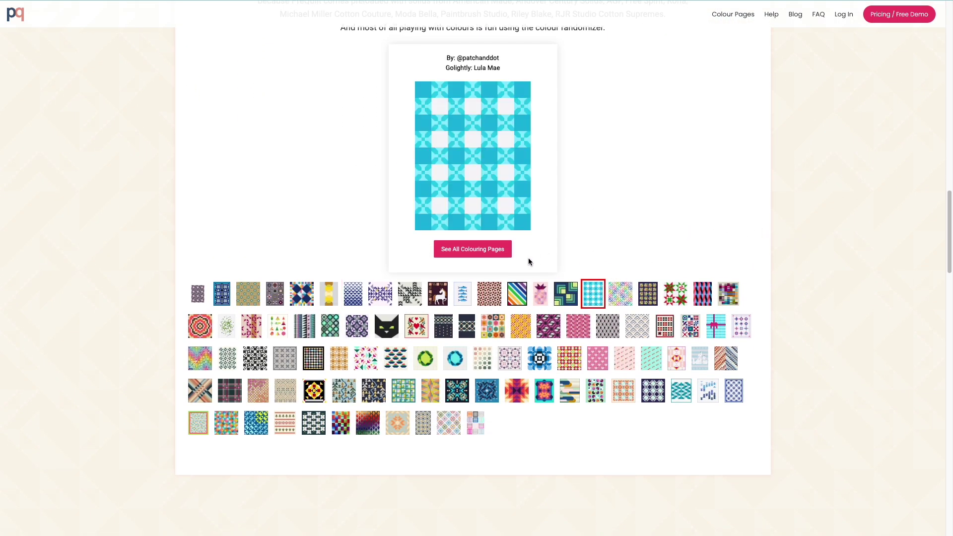
{"action": "left_click", "coordinate": [449, 250]}
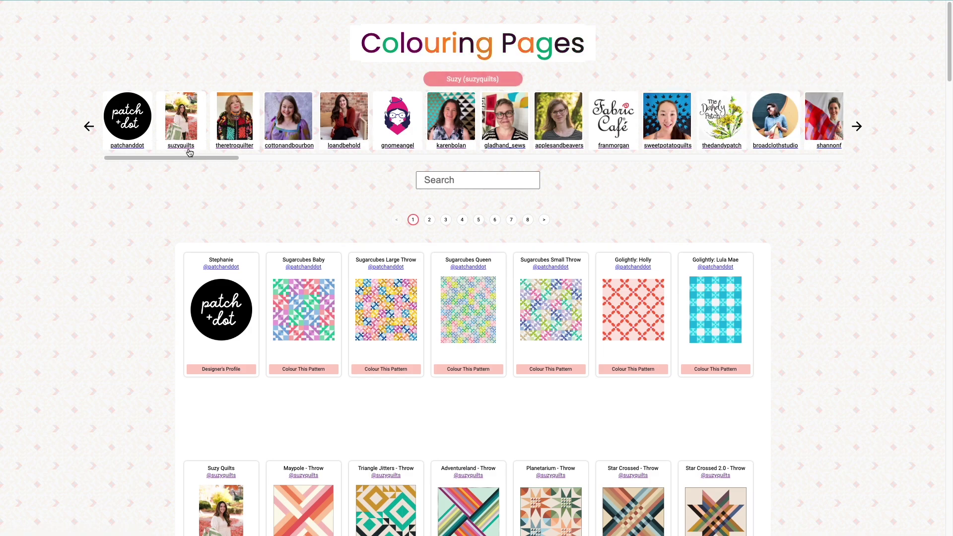
Step: Scroll the directory and start colouring the Modern Fans - Throw pattern
{"action": "scroll", "coordinate": [191, 199], "scroll_direction": "down", "scroll_amount": 4}
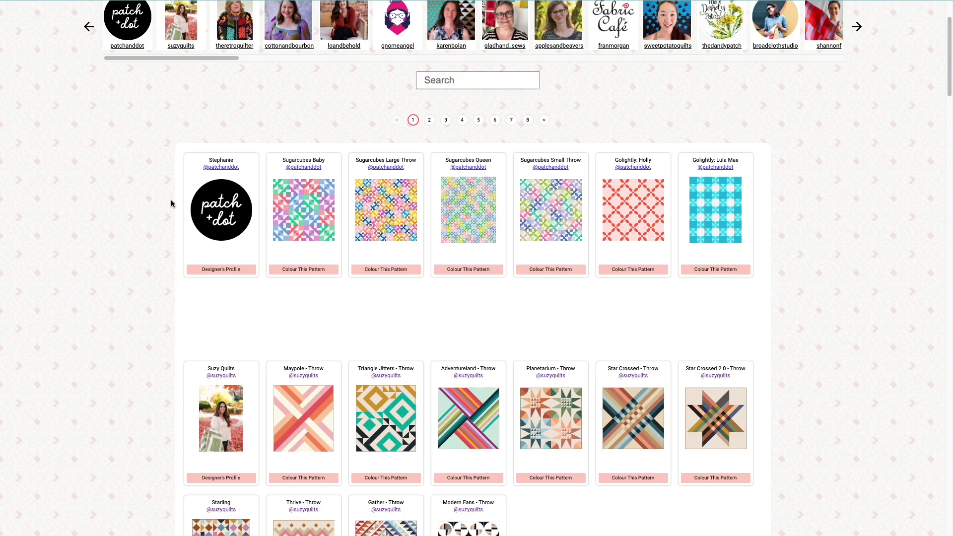
{"action": "scroll", "coordinate": [151, 194], "scroll_direction": "down", "scroll_amount": 2}
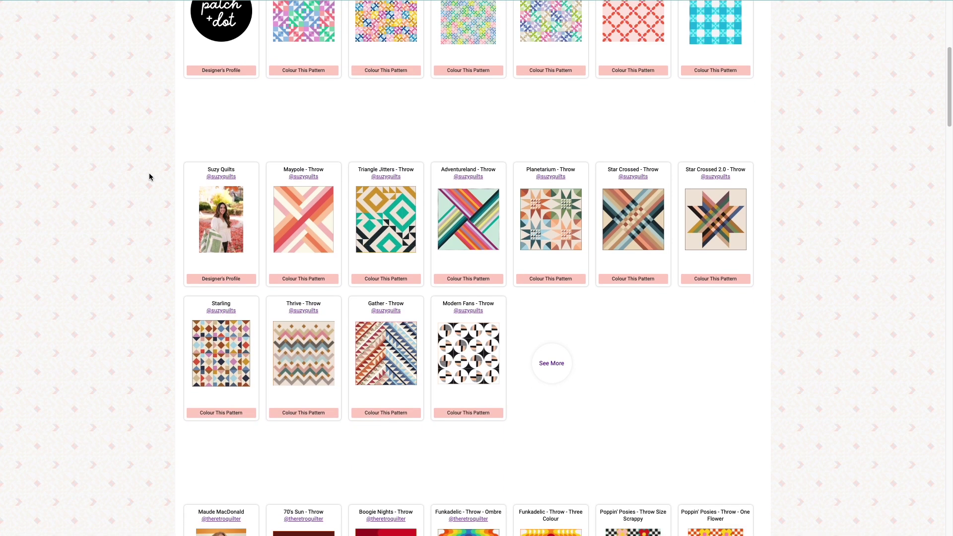
{"action": "left_click", "coordinate": [478, 417]}
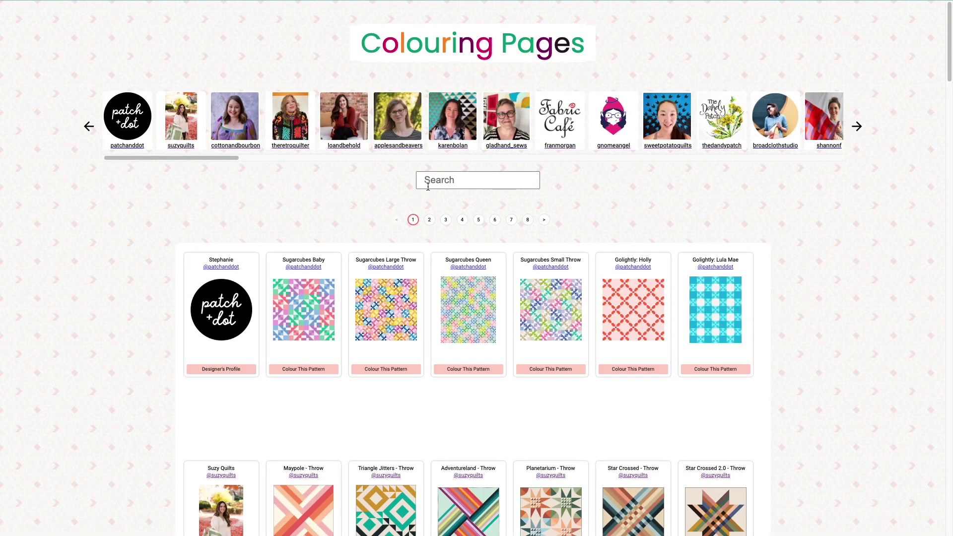
Step: Search the colouring pages for the designer 'suzy' to reach the suzyquilts profile
{"action": "left_click", "coordinate": [433, 182]}
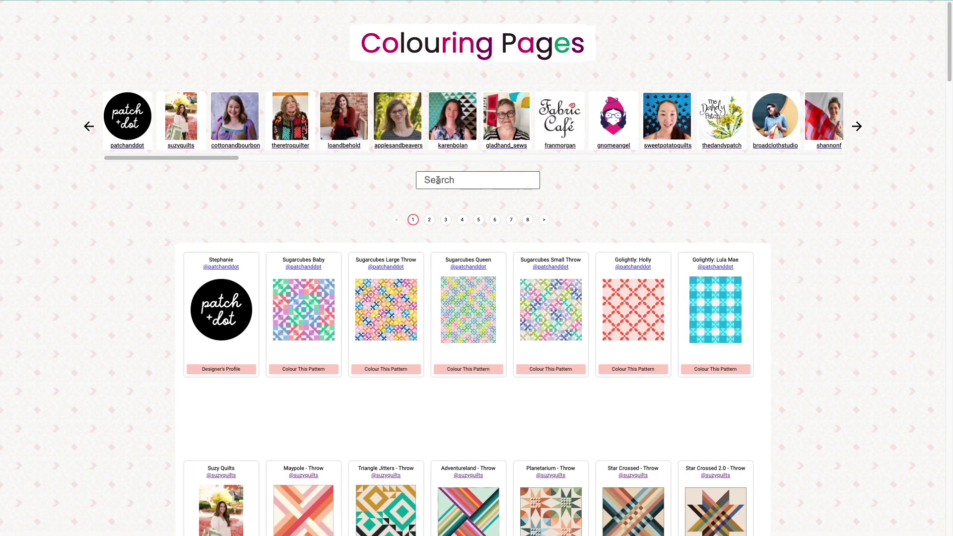
{"action": "left_click", "coordinate": [439, 181]}
{"action": "type", "text": "su"}
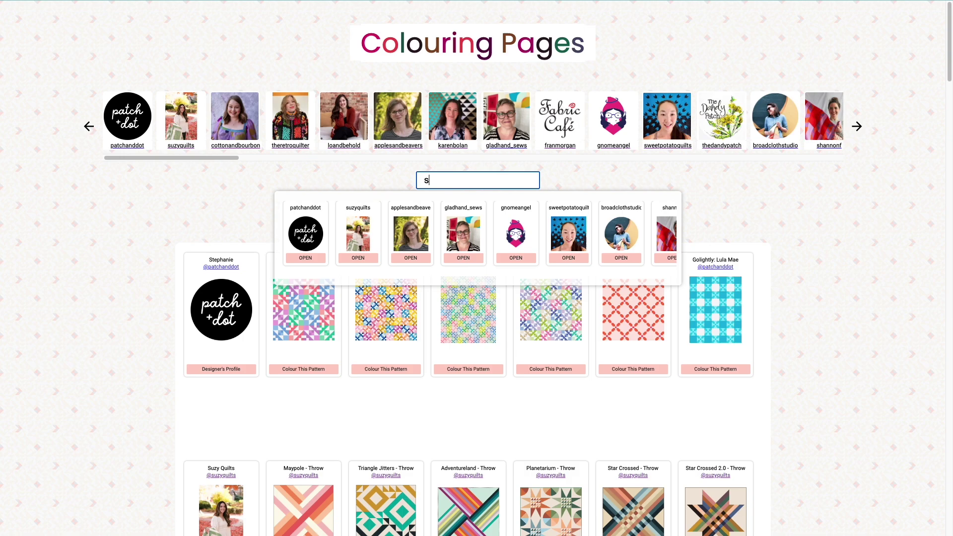
{"action": "type", "text": "zy"}
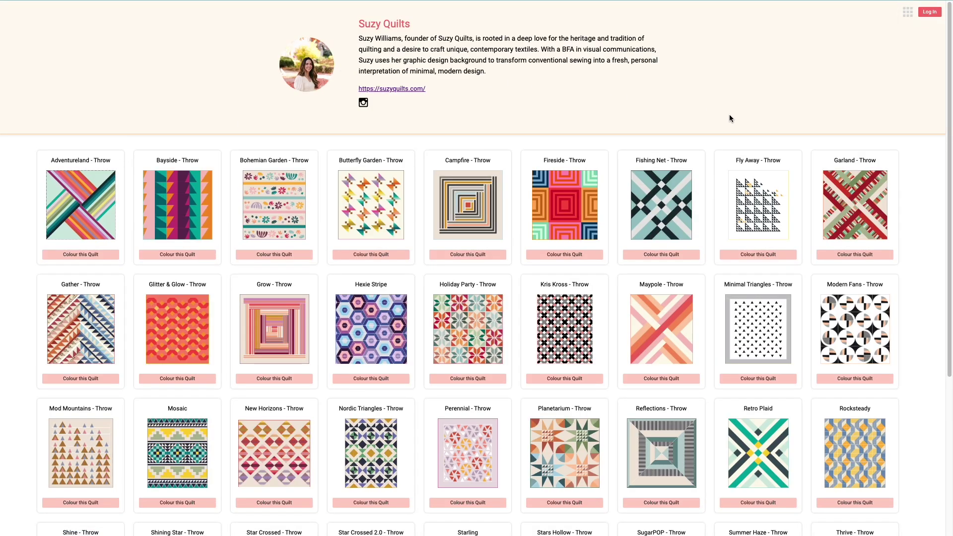
Step: Find Modern Fans - Throw in the Suzy Quilts gallery and choose Colour this Quilt
{"action": "scroll", "coordinate": [906, 303], "scroll_direction": "down", "scroll_amount": 1}
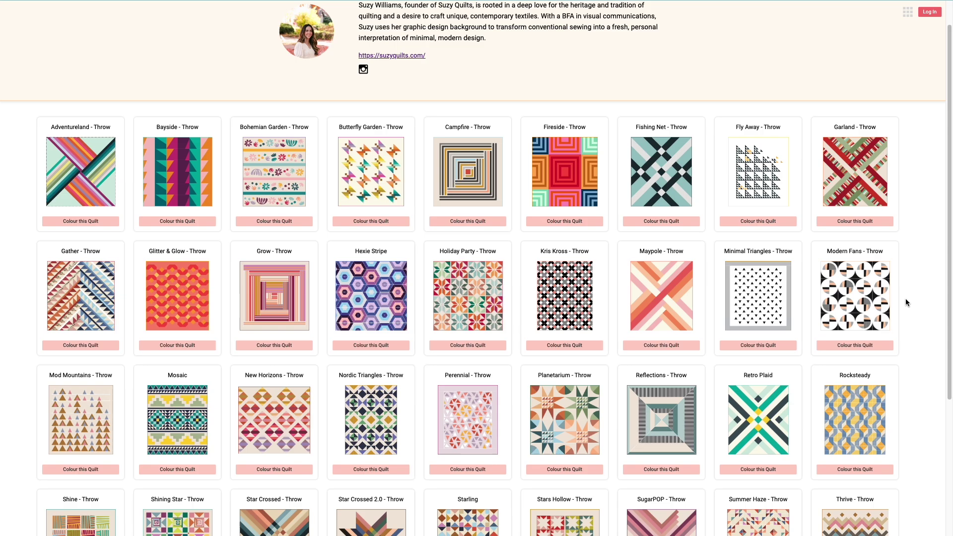
{"action": "scroll", "coordinate": [906, 302], "scroll_direction": "down", "scroll_amount": 5}
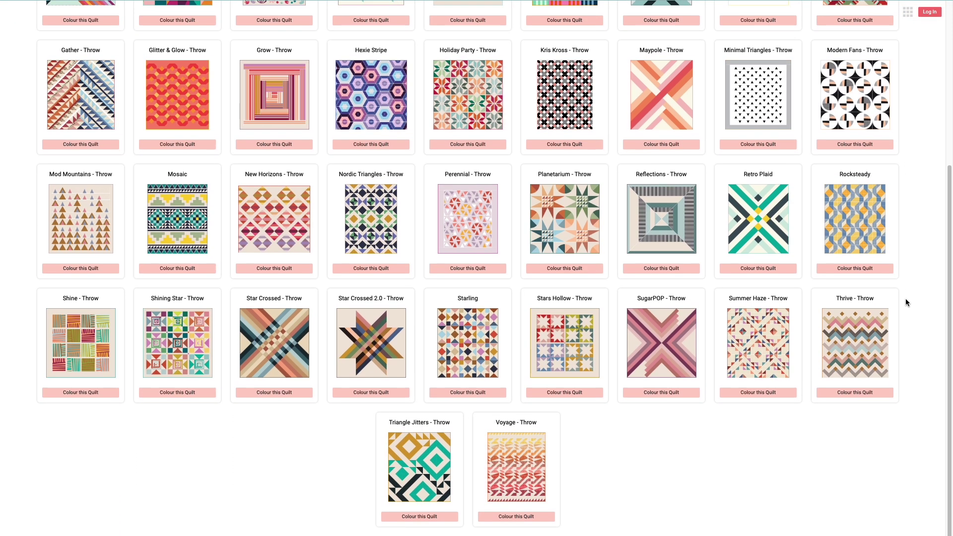
{"action": "scroll", "coordinate": [906, 302], "scroll_direction": "up", "scroll_amount": 2}
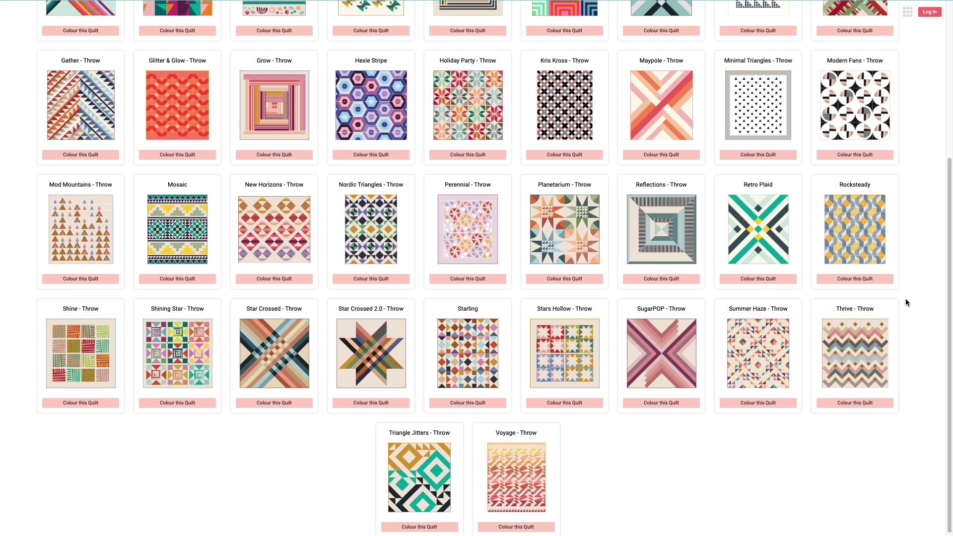
{"action": "scroll", "coordinate": [906, 298], "scroll_direction": "up", "scroll_amount": 5}
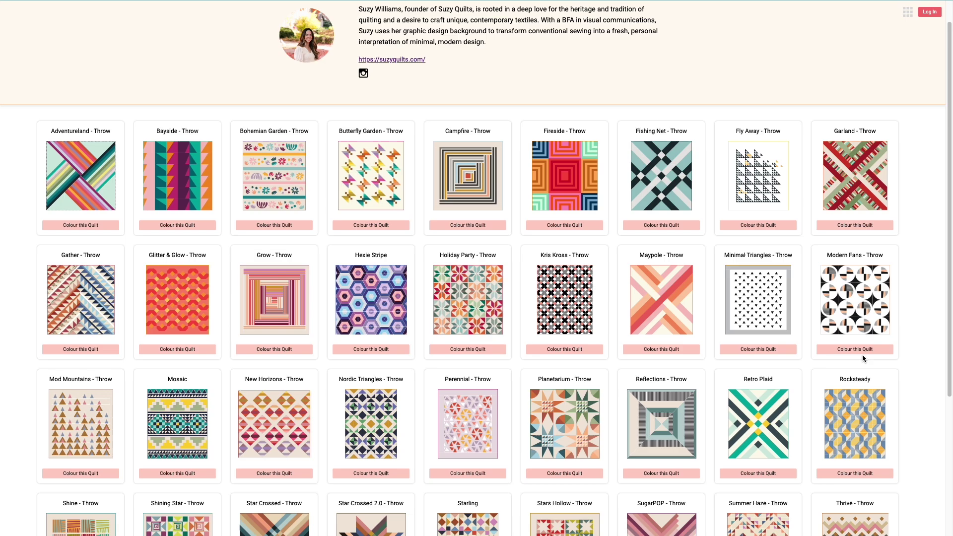
{"action": "left_click", "coordinate": [864, 350]}
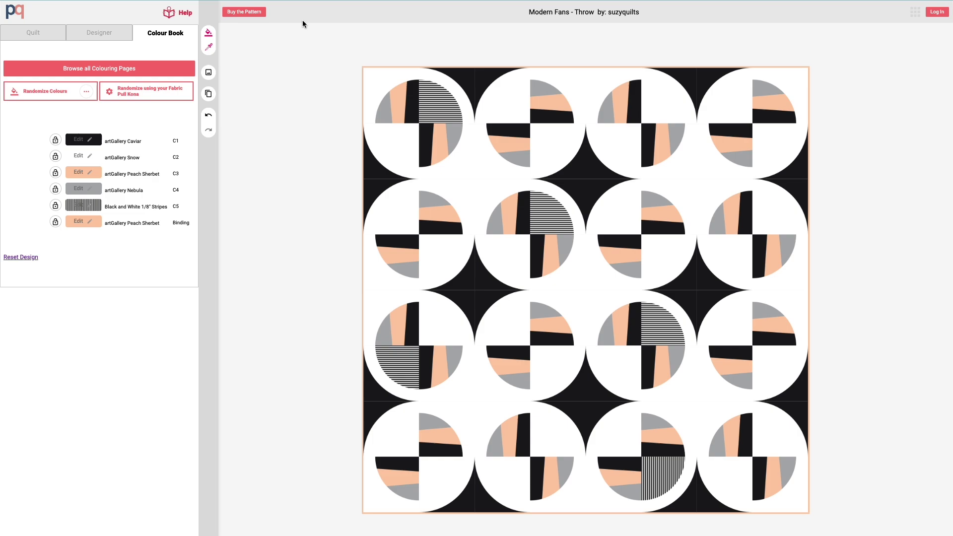
Step: Open the Buy the Pattern shop page for Modern Fans
{"action": "left_click", "coordinate": [241, 17]}
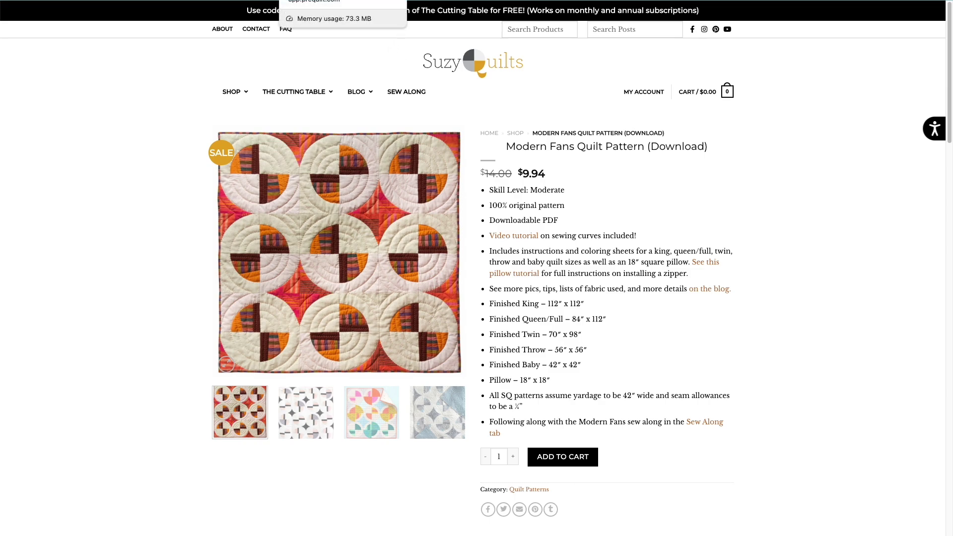
Step: Switch back to the app.prequilt.com tab with the Modern Fans editor
{"action": "left_click", "coordinate": [298, 1]}
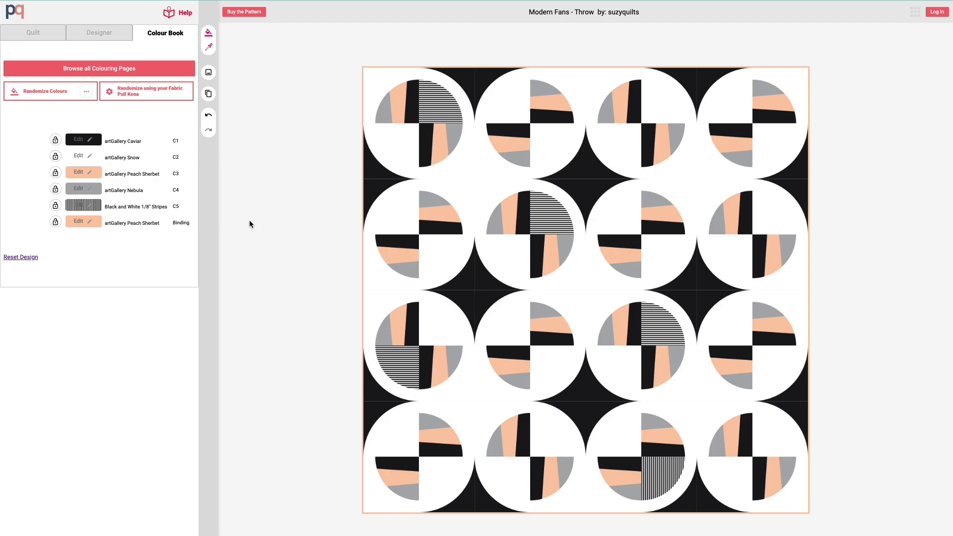
{"action": "left_click", "coordinate": [31, 73]}
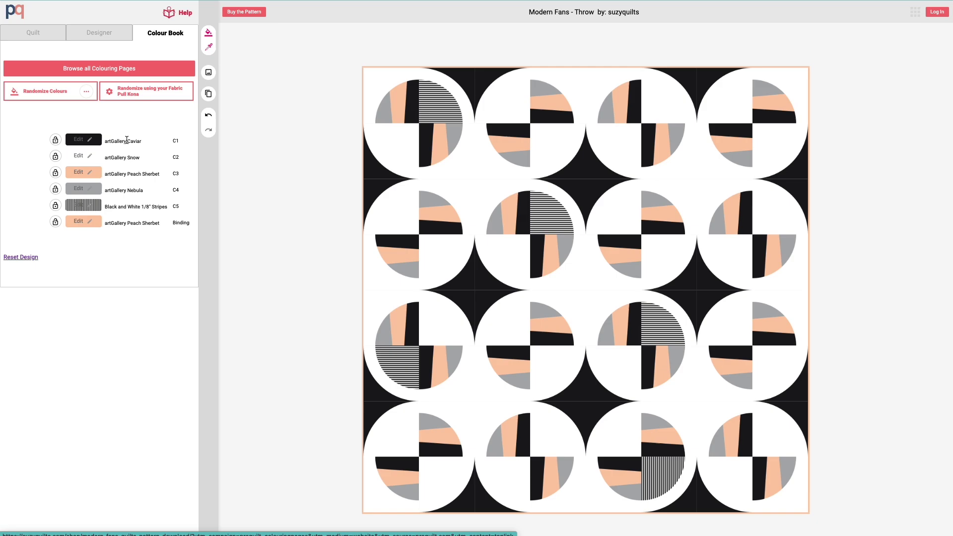
Step: Set fabric C1 to the Cerulean solid from Signature Pure by Suzy Quilts
{"action": "left_click", "coordinate": [90, 142]}
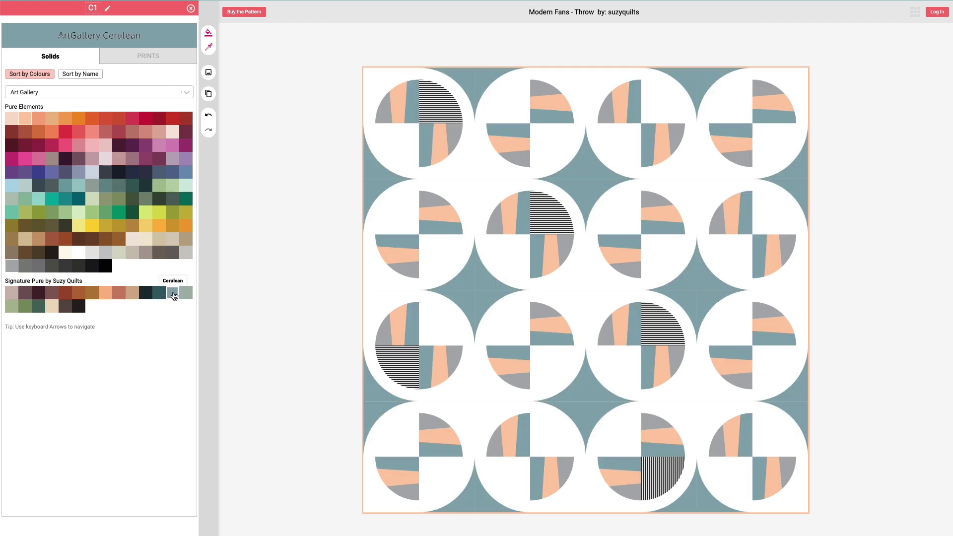
{"action": "left_click", "coordinate": [173, 294]}
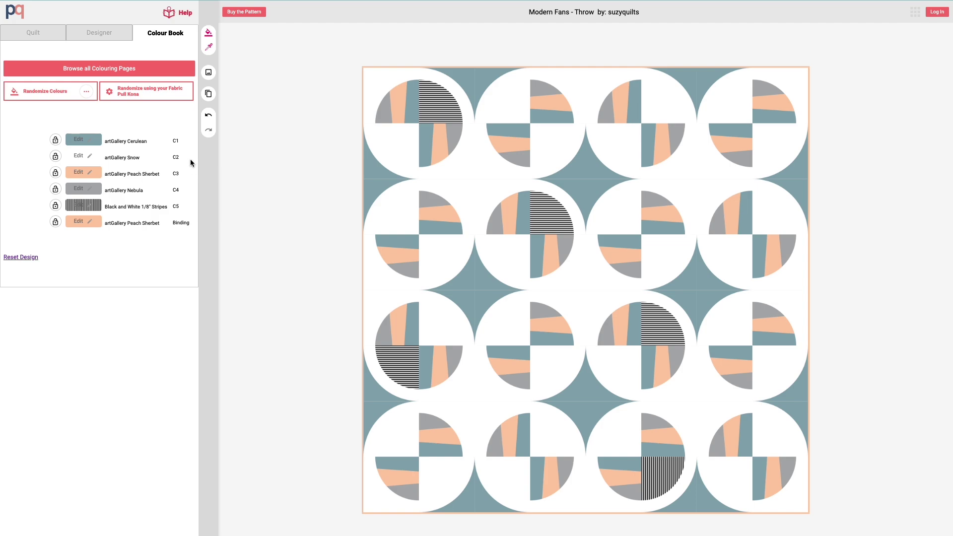
Step: Switch C2 to the Kona solids palette and choose Kona Sky
{"action": "left_click", "coordinate": [90, 159]}
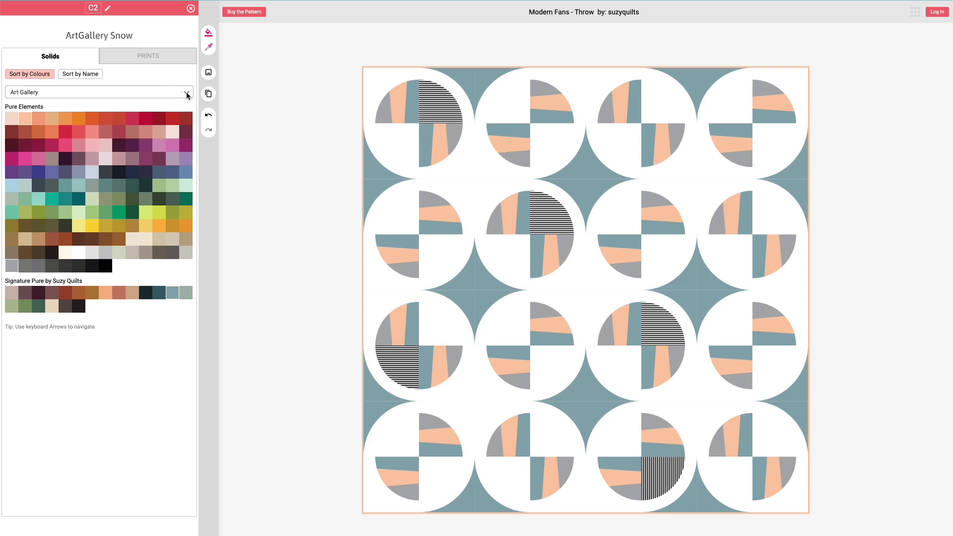
{"action": "left_click", "coordinate": [188, 97]}
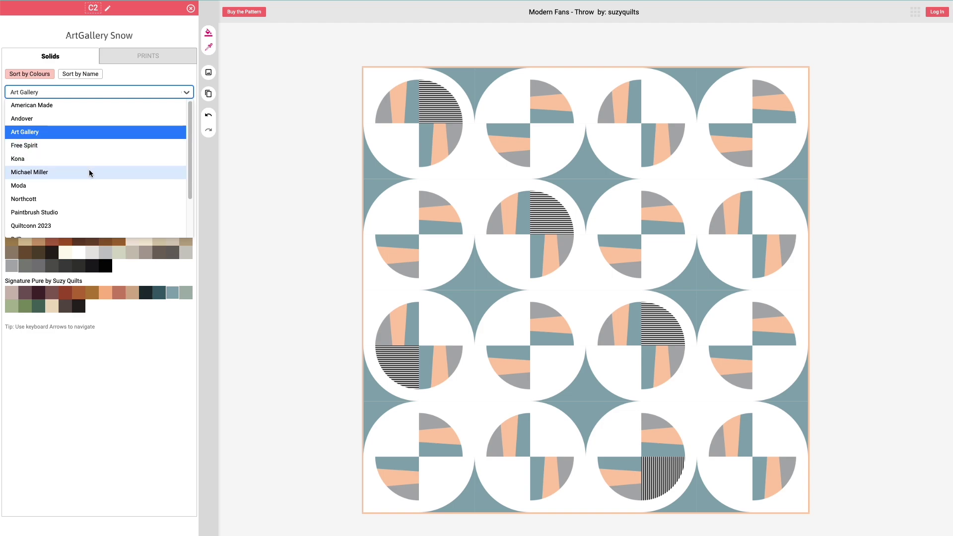
{"action": "scroll", "coordinate": [90, 176], "scroll_direction": "down", "scroll_amount": 2}
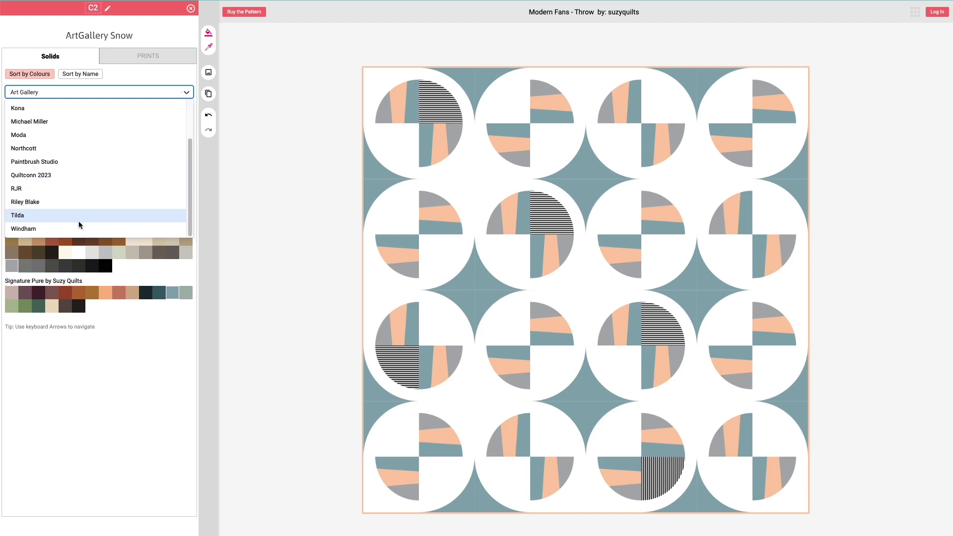
{"action": "scroll", "coordinate": [78, 174], "scroll_direction": "up", "scroll_amount": 2}
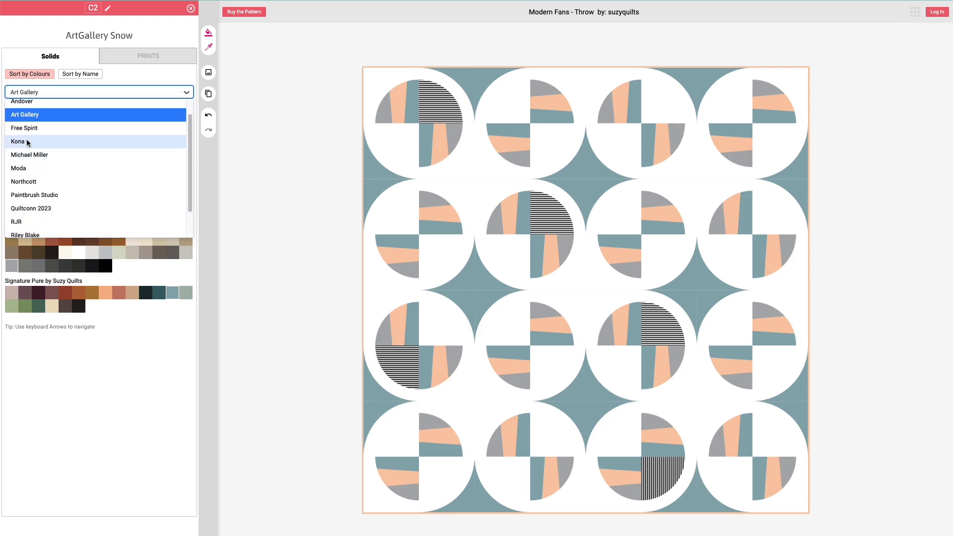
{"action": "left_click", "coordinate": [27, 143]}
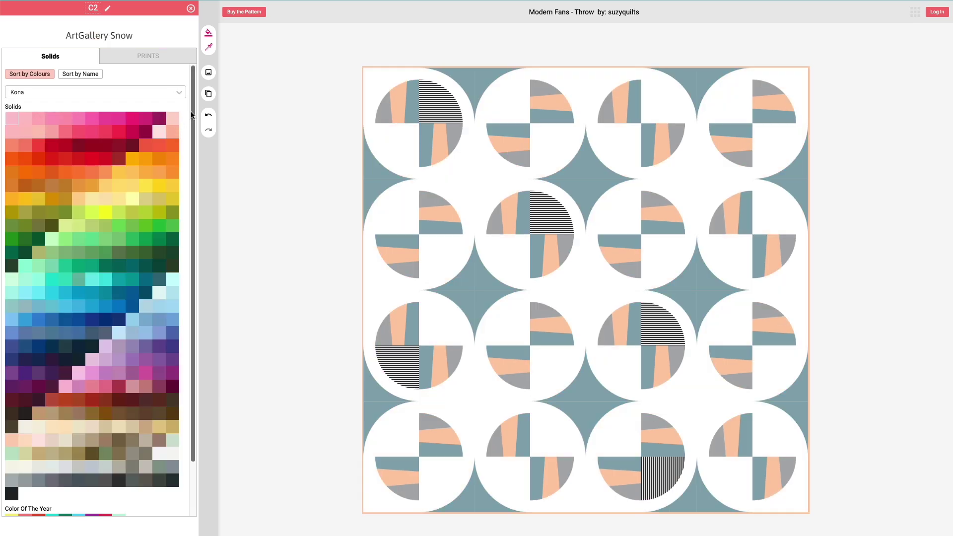
{"action": "left_click_drag", "start_coordinate": [190, 117], "coordinate": [186, 175]}
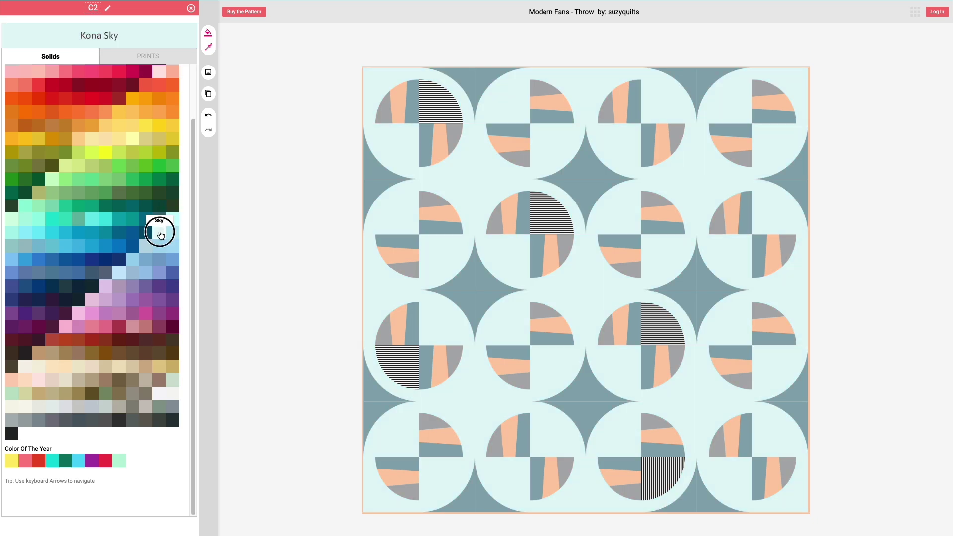
{"action": "left_click", "coordinate": [160, 235]}
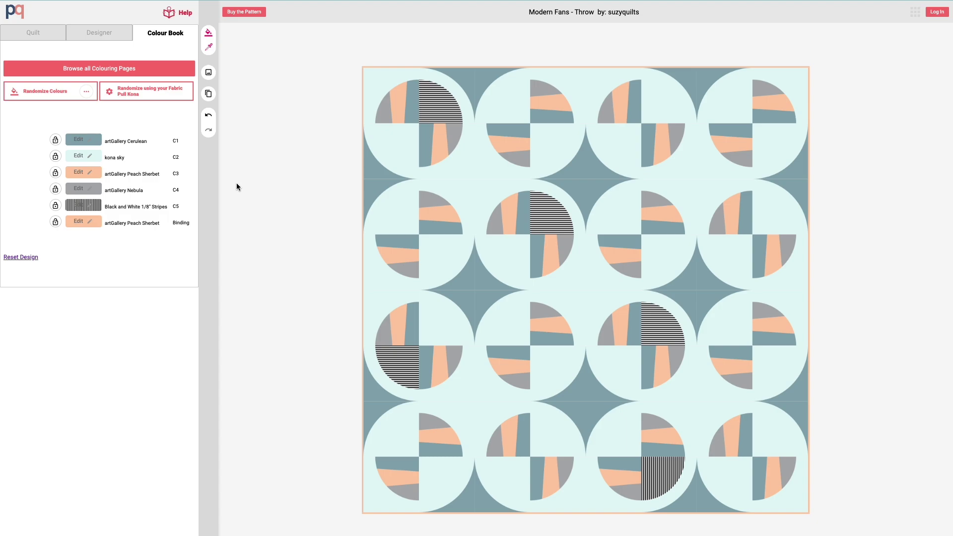
Step: Try Rich Red, Ruby and Punch on C3, then settle on Kona Key Lime sorted by name
{"action": "left_click", "coordinate": [91, 176]}
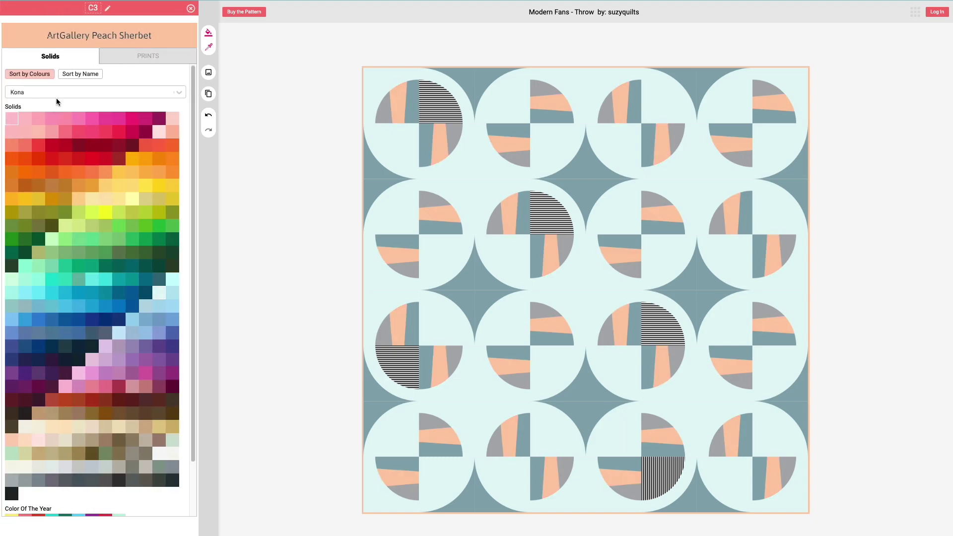
{"action": "left_click", "coordinate": [79, 145]}
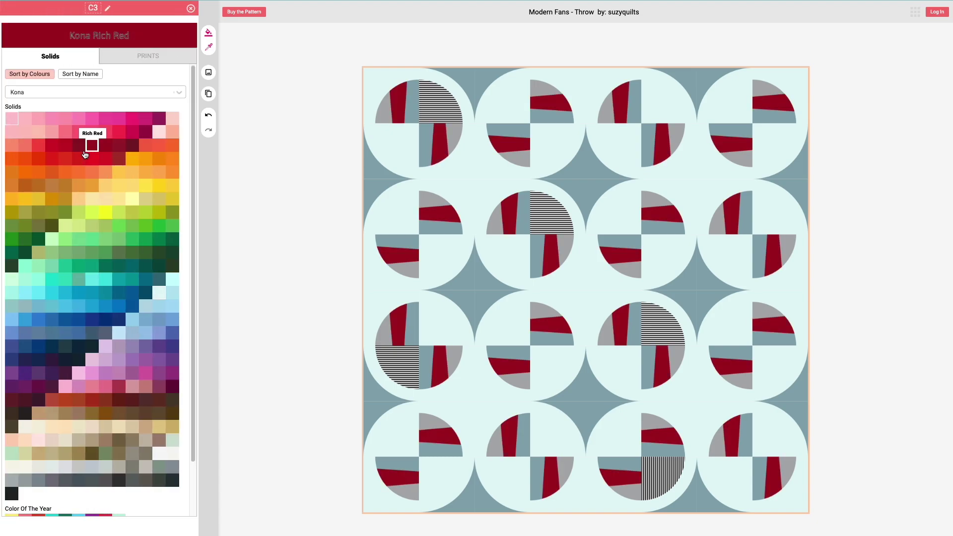
{"action": "left_click", "coordinate": [104, 144]}
{"action": "left_click", "coordinate": [92, 132]}
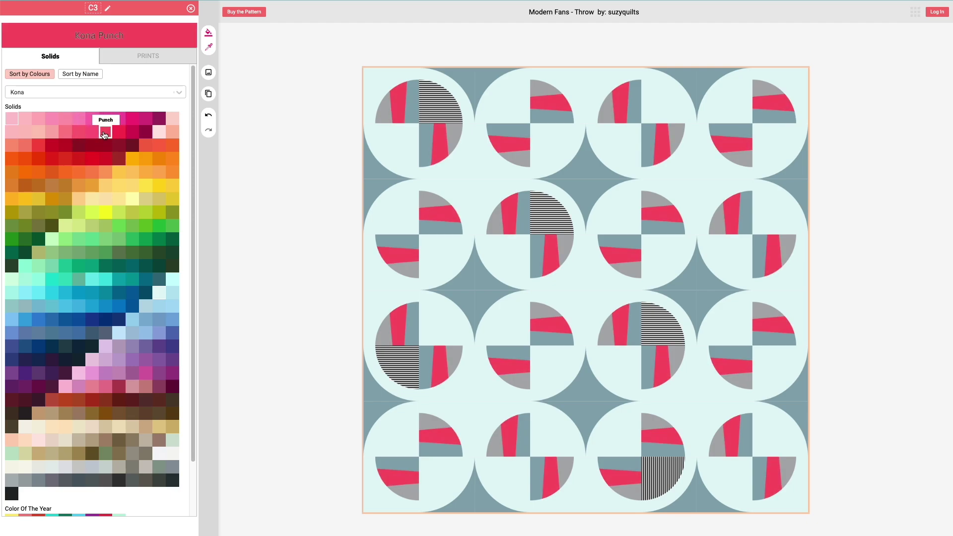
{"action": "left_click", "coordinate": [80, 75]}
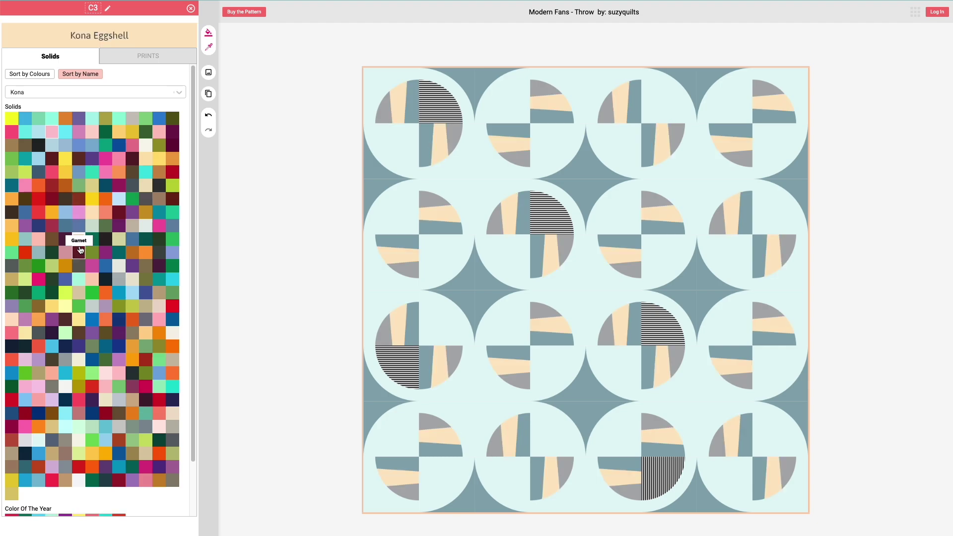
{"action": "left_click", "coordinate": [68, 296]}
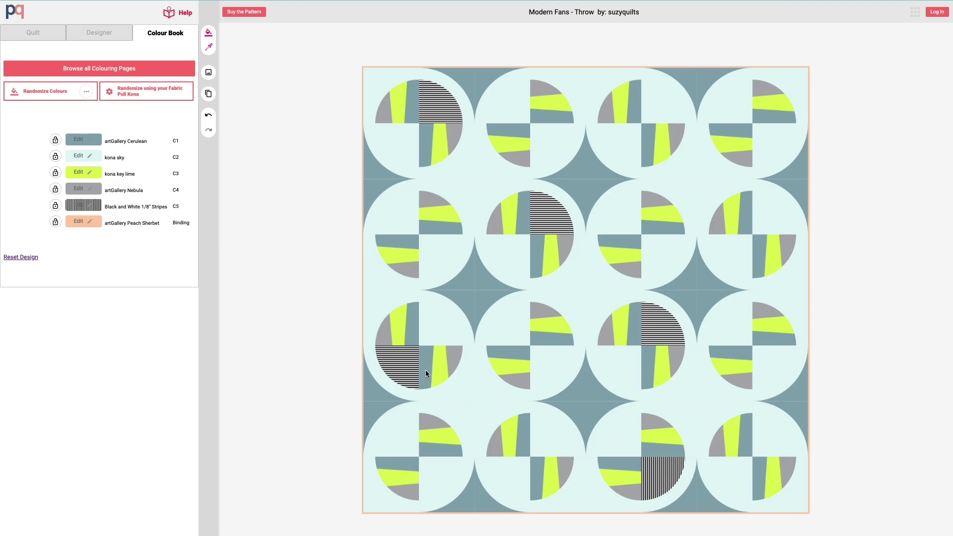
Step: Open the fabric choices for the C5 Black and White Stripes pieces
{"action": "left_click", "coordinate": [92, 210]}
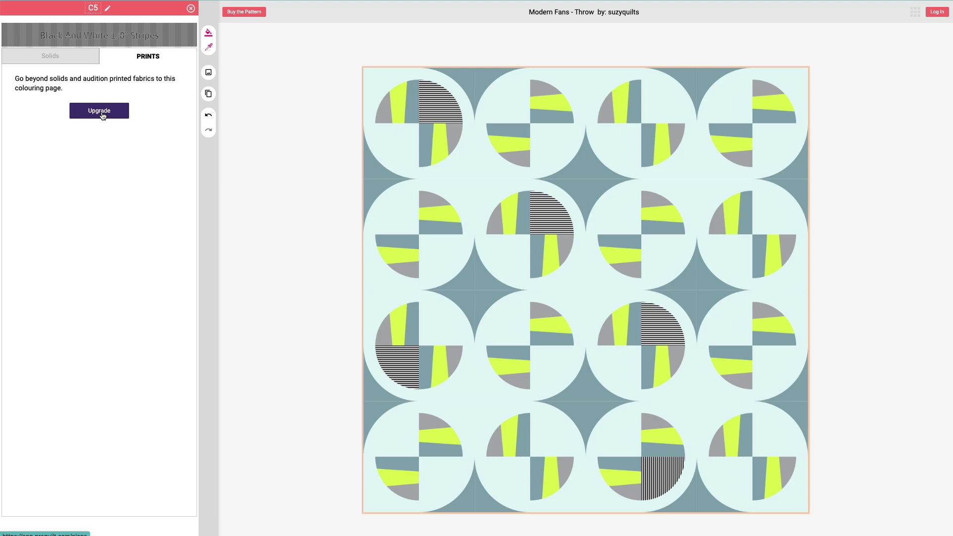
{"action": "left_click", "coordinate": [101, 113]}
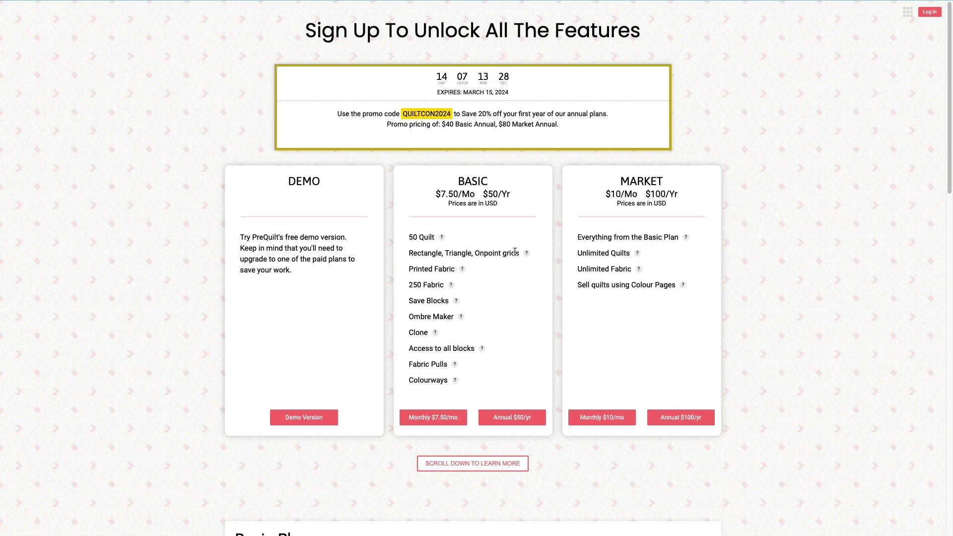
{"action": "left_click_drag", "start_coordinate": [454, 181], "coordinate": [494, 182]}
{"action": "left_click", "coordinate": [494, 185]}
{"action": "left_click", "coordinate": [293, 1]}
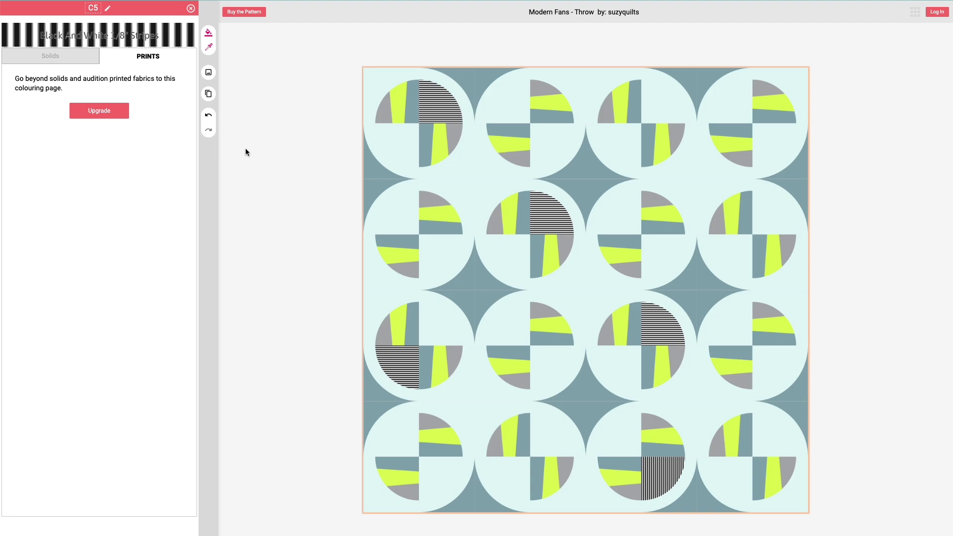
Step: Sign in with the saved account and swap the black-and-white stripes for Tiny Meadow print
{"action": "left_click", "coordinate": [935, 15]}
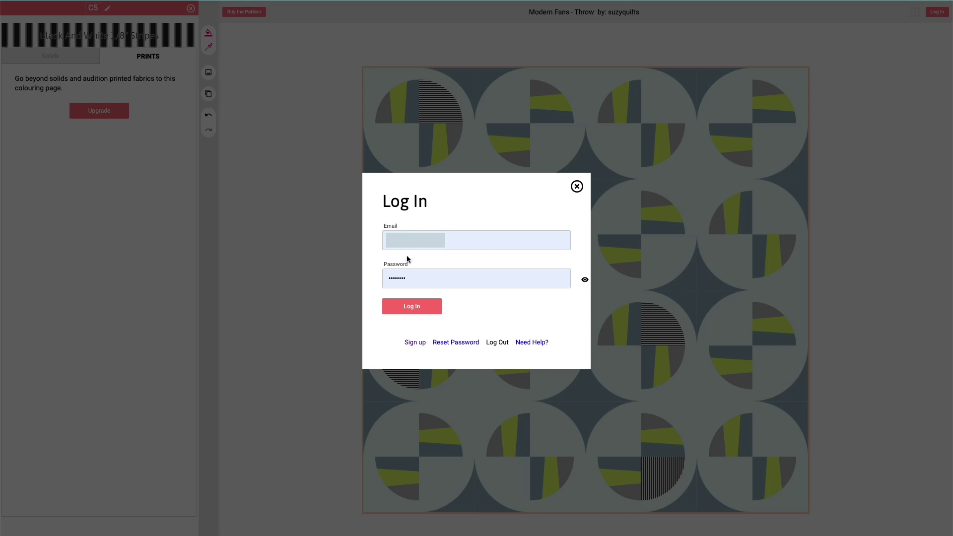
{"action": "left_click", "coordinate": [415, 312]}
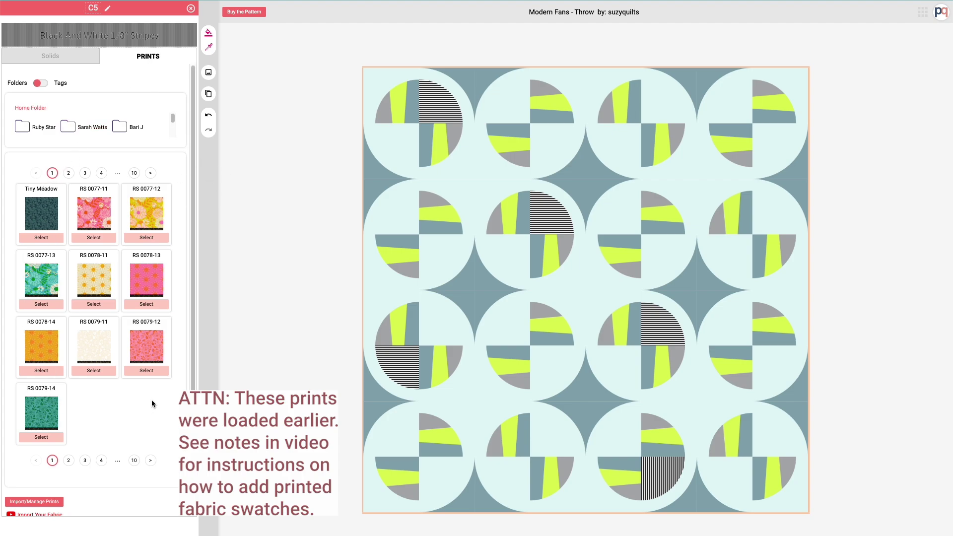
{"action": "left_click", "coordinate": [41, 238]}
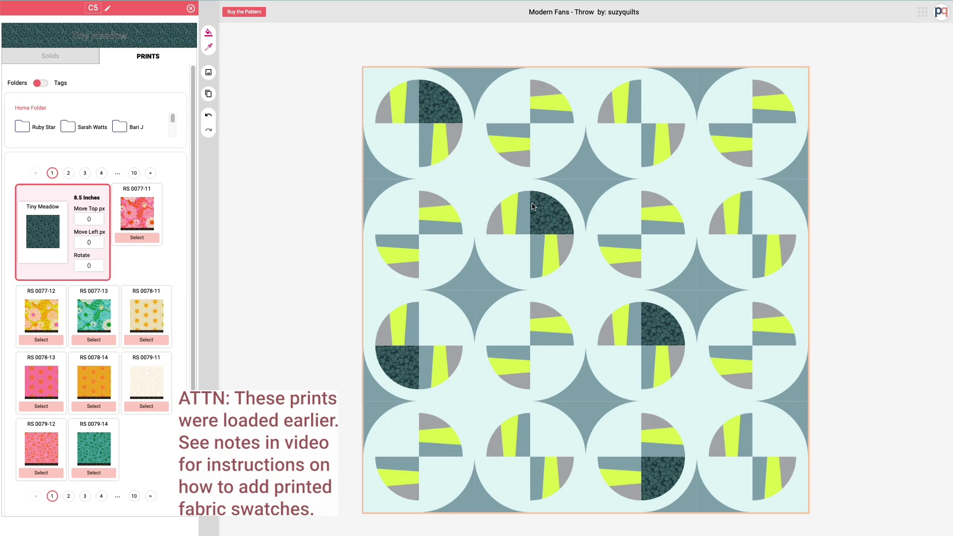
{"action": "left_click", "coordinate": [191, 9]}
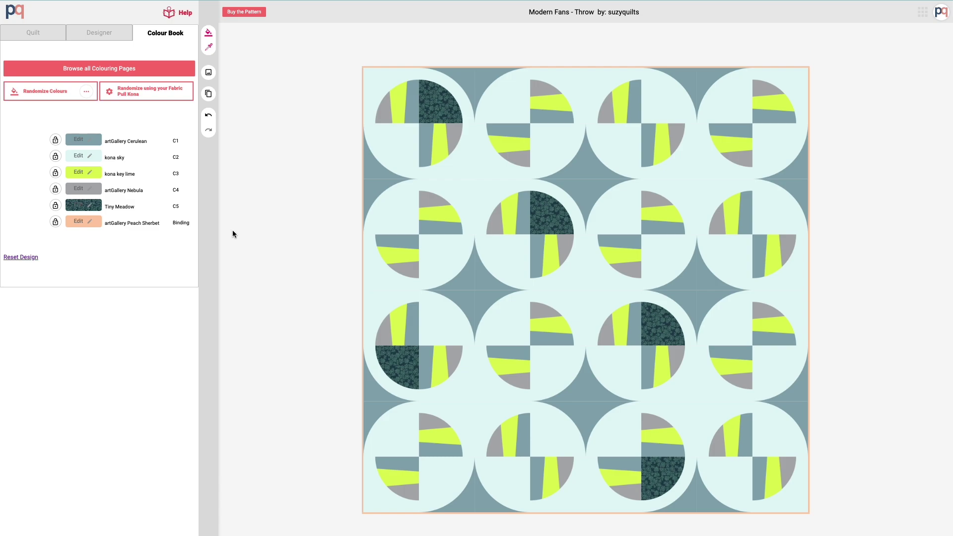
Step: Lock Tiny Meadow, kona key lime, kona sky and artGallery Cerulean against randomising
{"action": "left_click", "coordinate": [56, 208]}
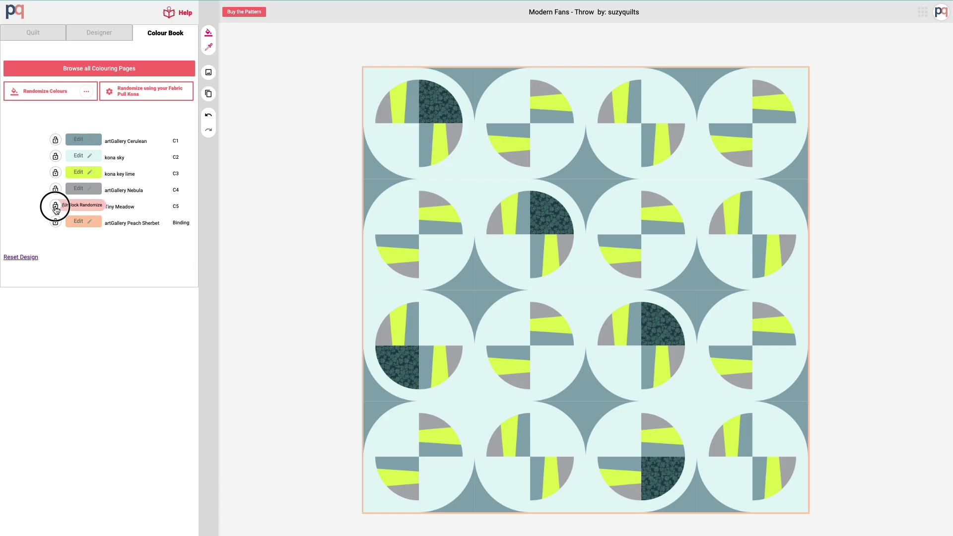
{"action": "left_click", "coordinate": [55, 173]}
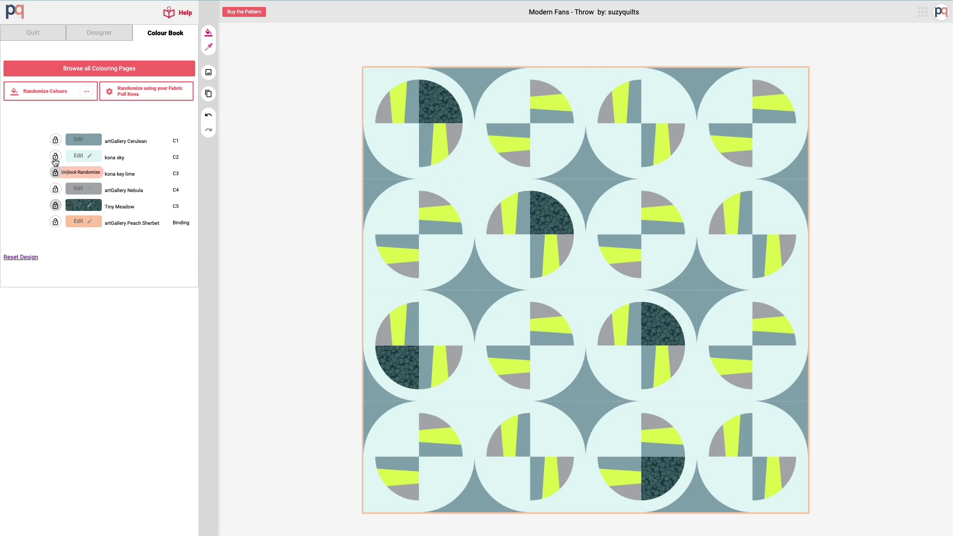
{"action": "left_click", "coordinate": [56, 157]}
{"action": "left_click", "coordinate": [56, 140]}
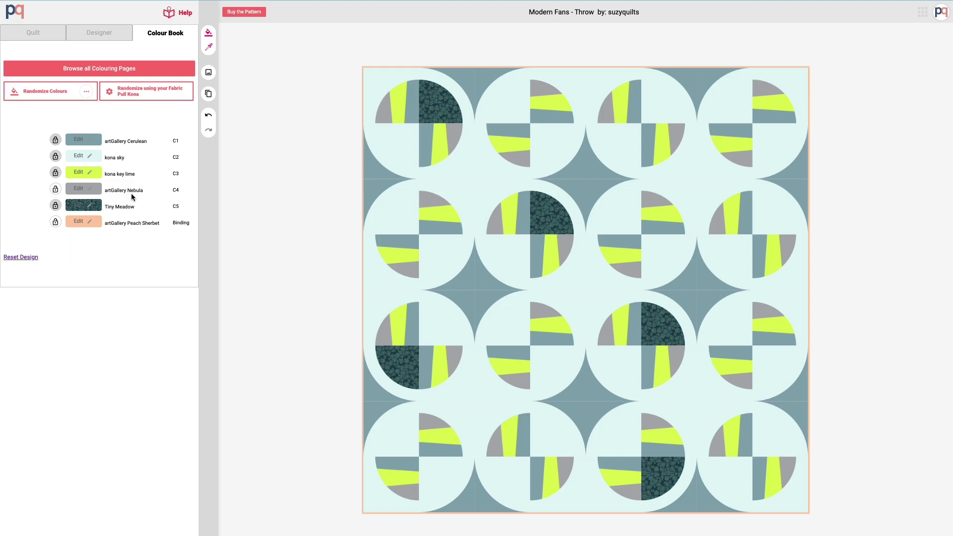
Step: Randomise the unlocked colours until C4 is kona pickle and the binding kona pfd bleach wht
{"action": "left_click", "coordinate": [209, 34]}
{"action": "left_click", "coordinate": [209, 34]}
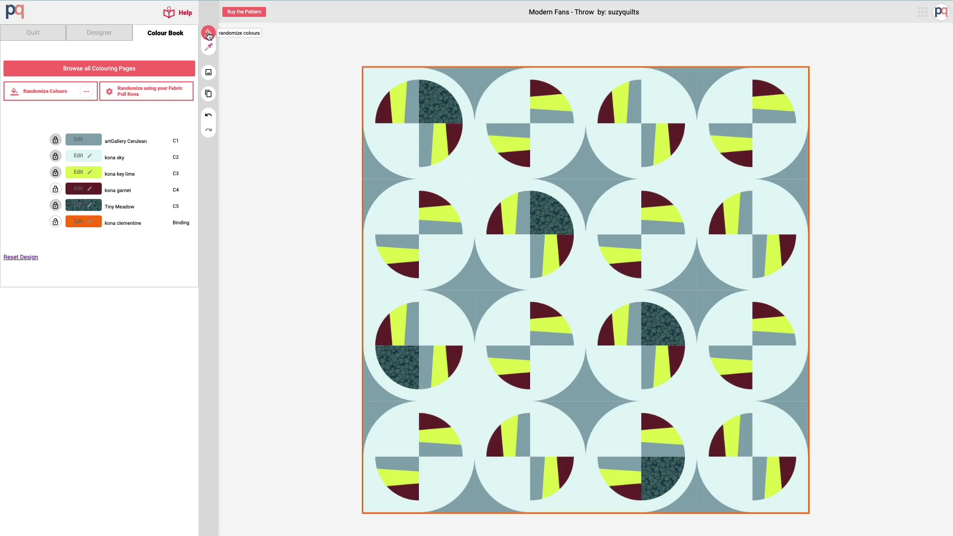
{"action": "left_click", "coordinate": [209, 33]}
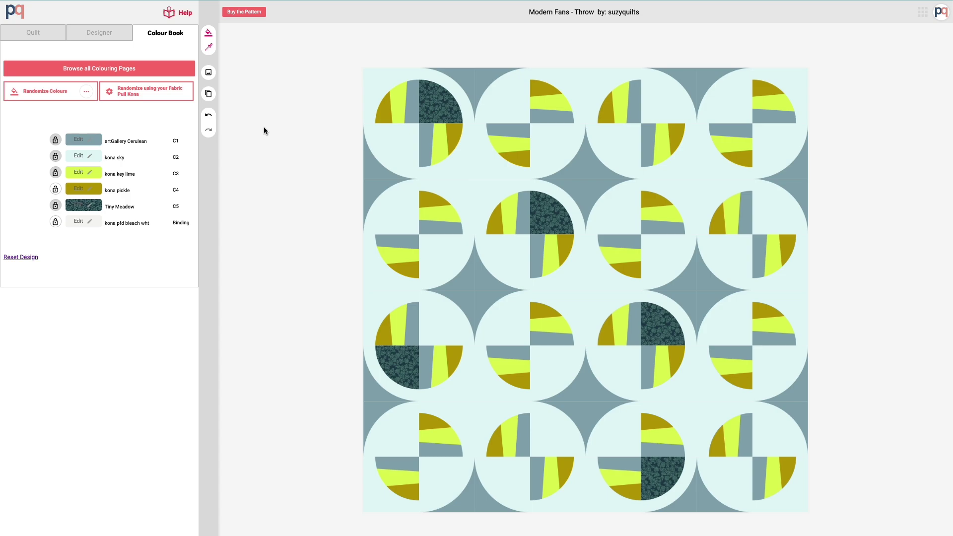
Step: Download the fabric colour list and the quilt design image as JPGs, then close the Download window
{"action": "left_click", "coordinate": [209, 73]}
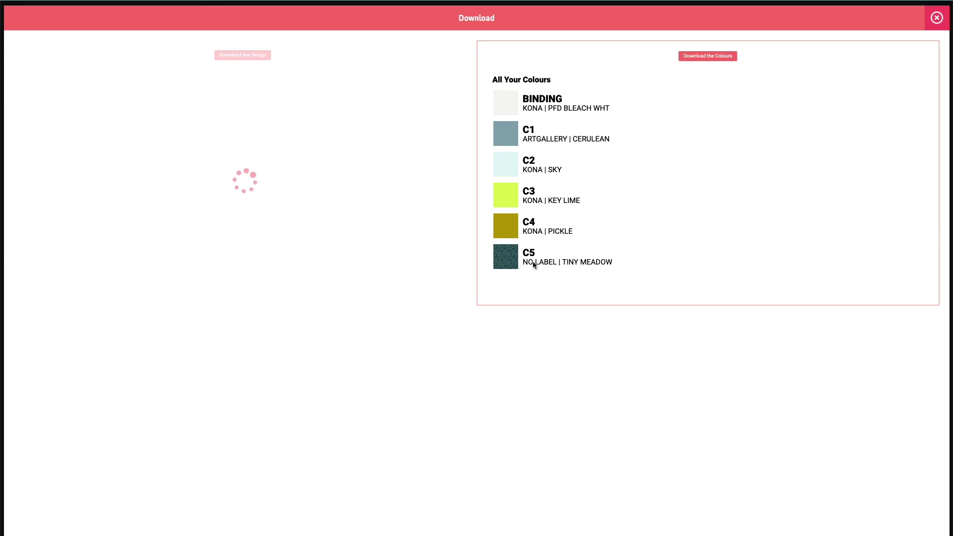
{"action": "left_click", "coordinate": [706, 57]}
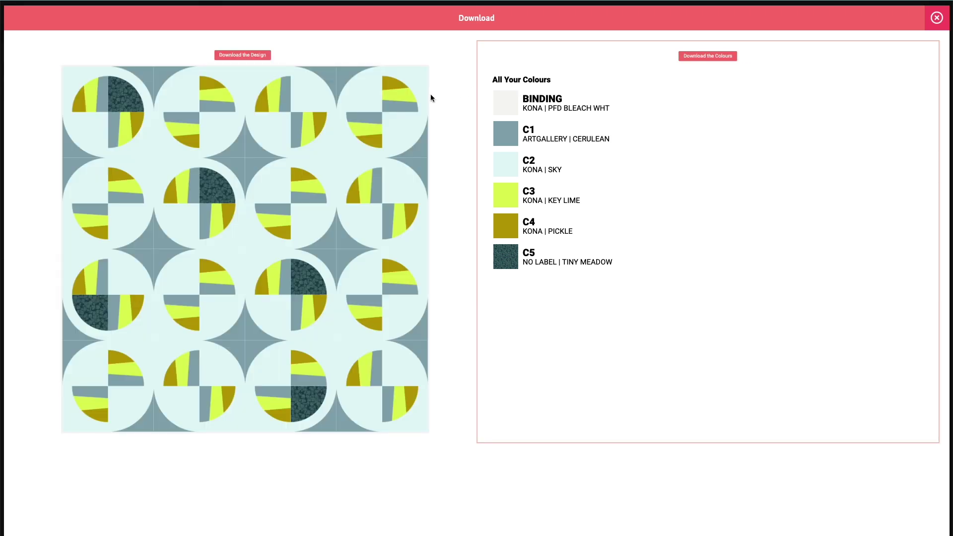
{"action": "mouse_move", "coordinate": [889, 11]}
{"action": "left_click", "coordinate": [248, 55]}
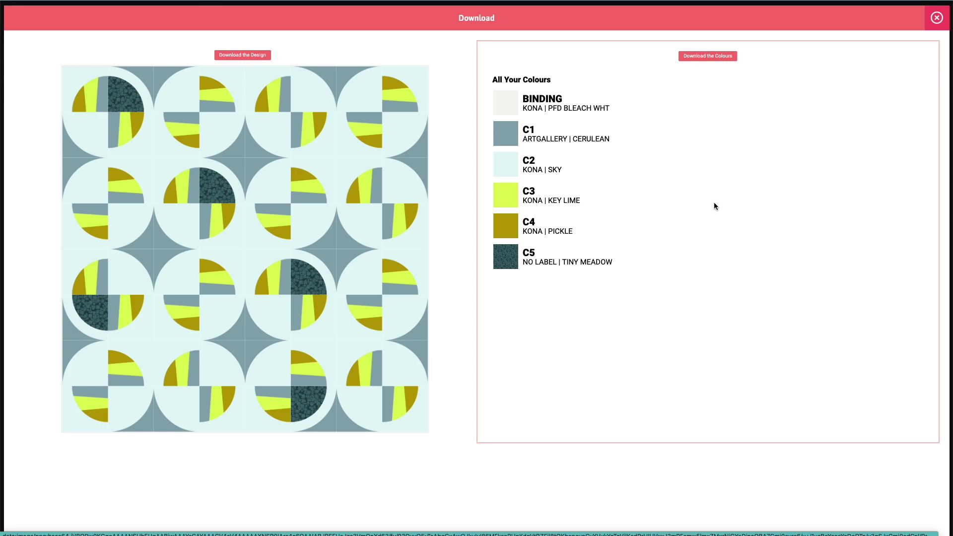
{"action": "left_click", "coordinate": [936, 19]}
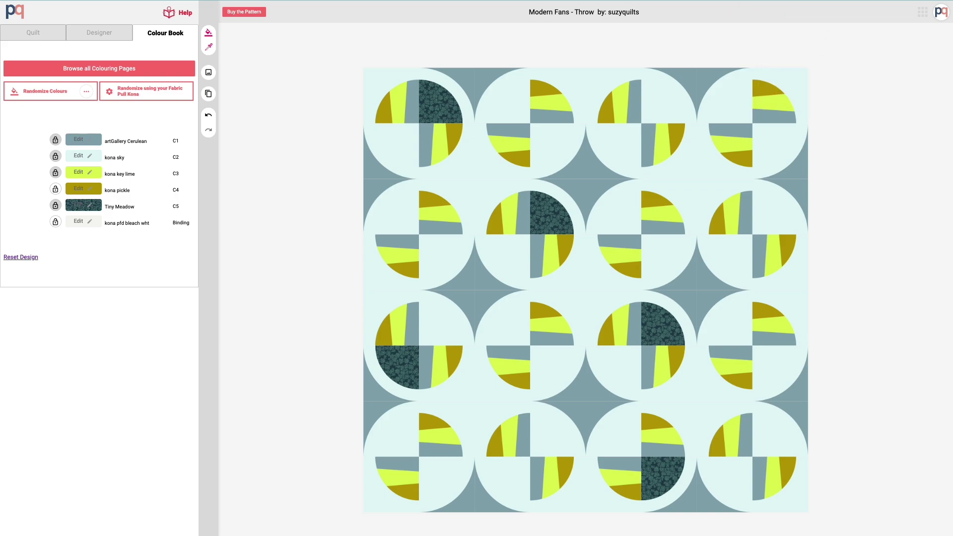
Step: Review the downloaded quilt image and colour list in Preview, closing each afterwards
{"action": "left_click_drag", "start_coordinate": [924, 50], "coordinate": [541, 42]}
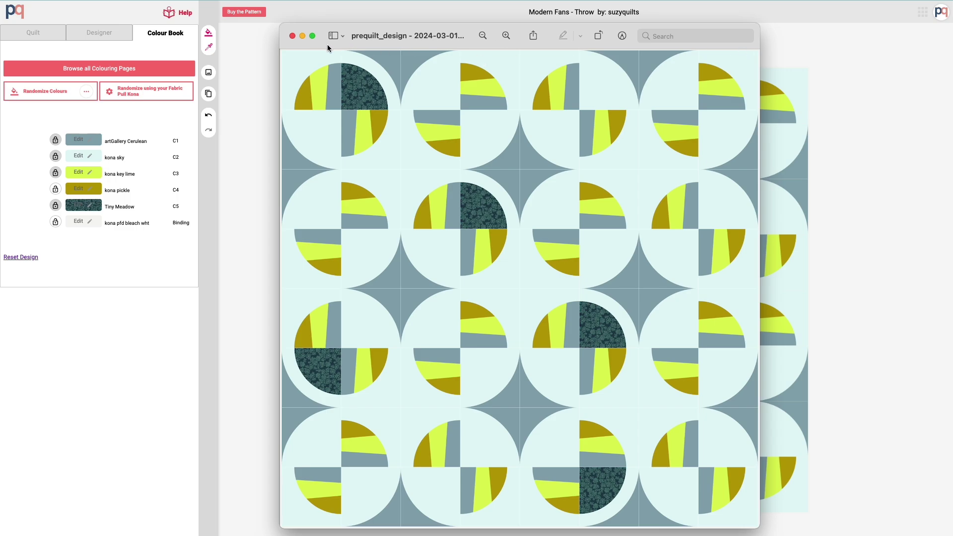
{"action": "left_click", "coordinate": [292, 35]}
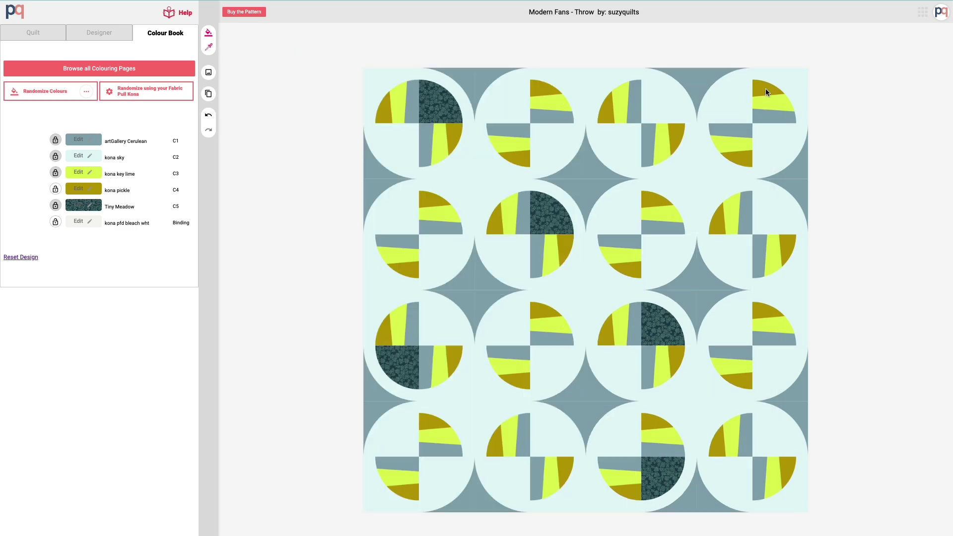
{"action": "left_click", "coordinate": [897, 1]}
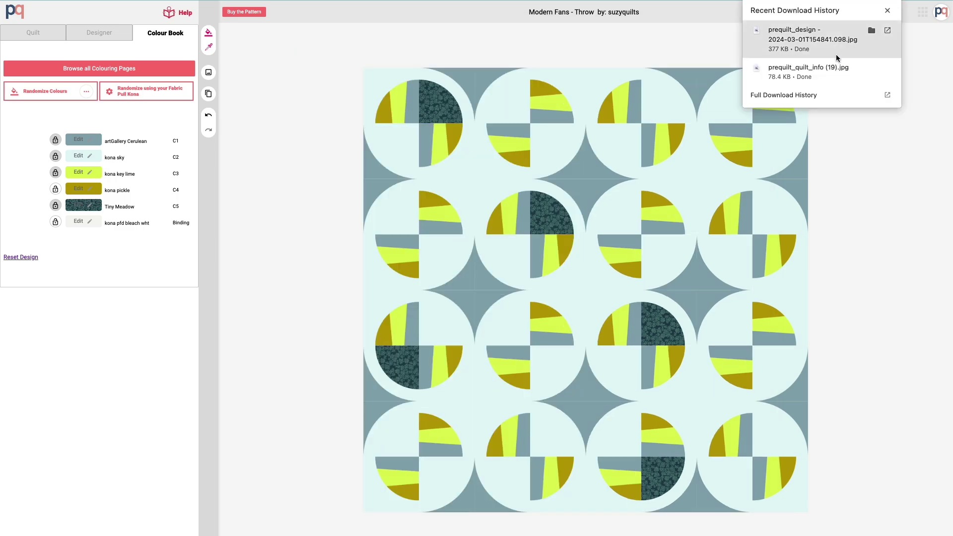
{"action": "left_click", "coordinate": [898, 1]}
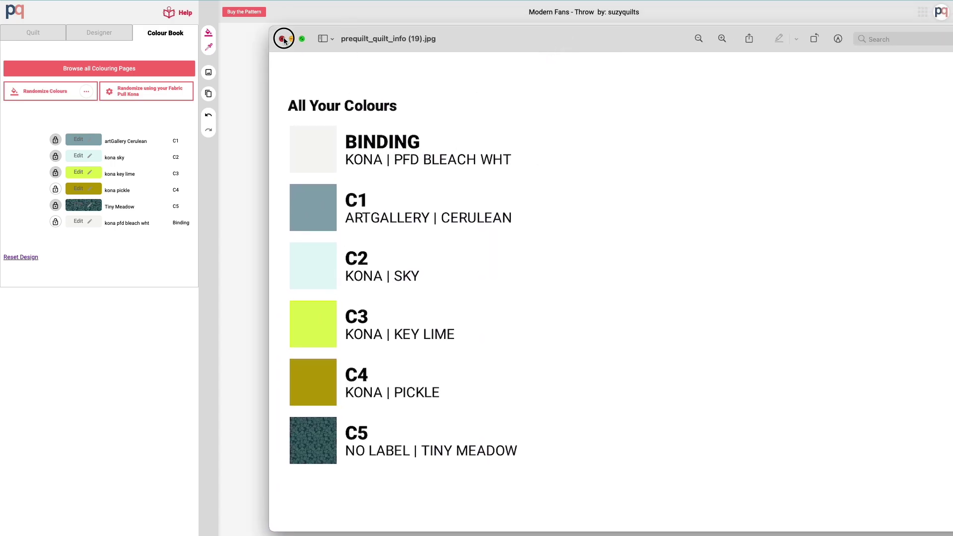
{"action": "left_click", "coordinate": [282, 39]}
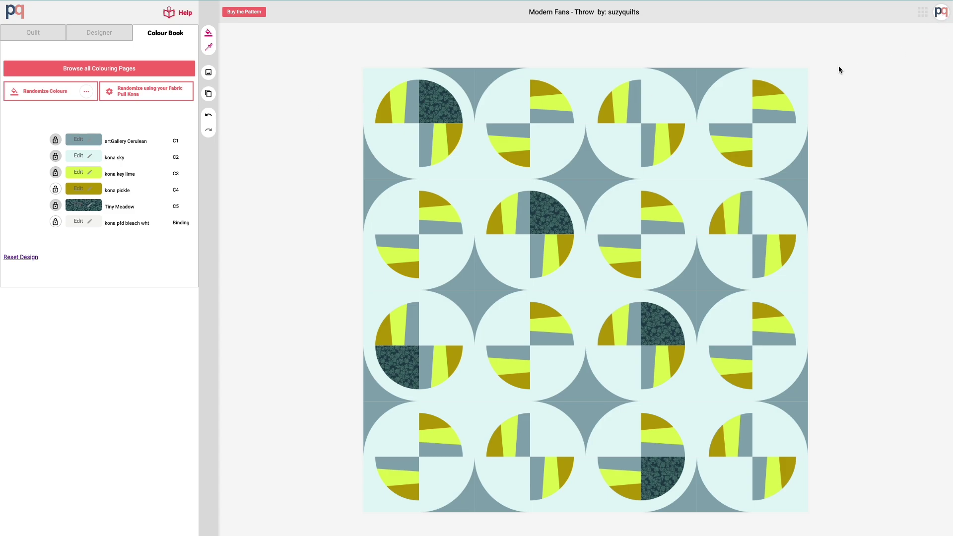
Step: Clone the current Modern Fans quilt into the account, opening the 56.4" x 56.4" copy
{"action": "left_click", "coordinate": [209, 94]}
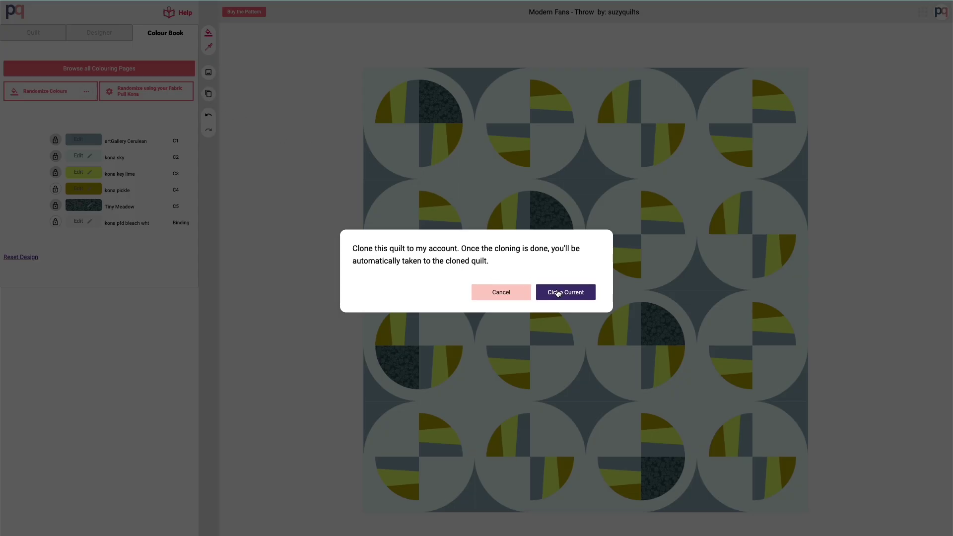
{"action": "left_click", "coordinate": [559, 293]}
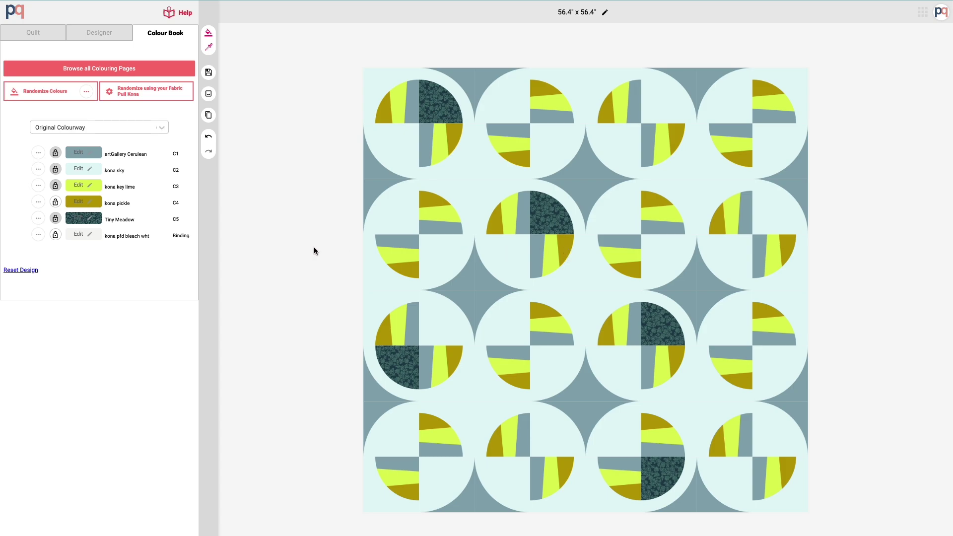
Step: Clone the existing colourway as a new one named 'Different color'
{"action": "left_click", "coordinate": [162, 128]}
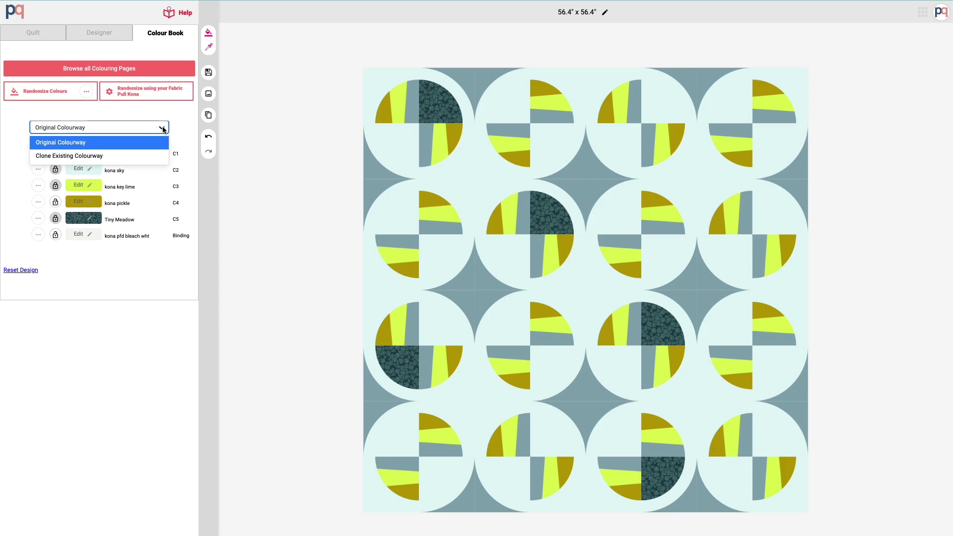
{"action": "left_click", "coordinate": [133, 156]}
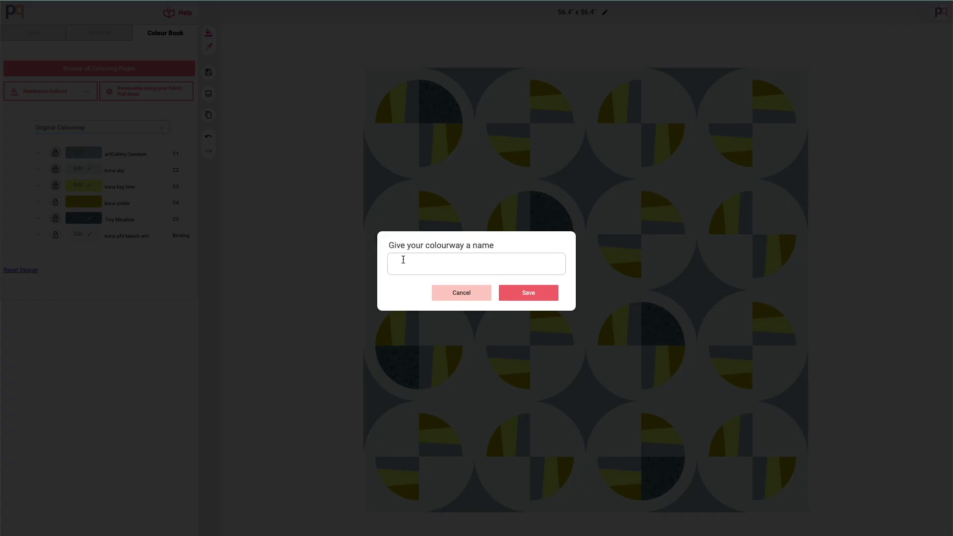
{"action": "type", "text": "Different color"}
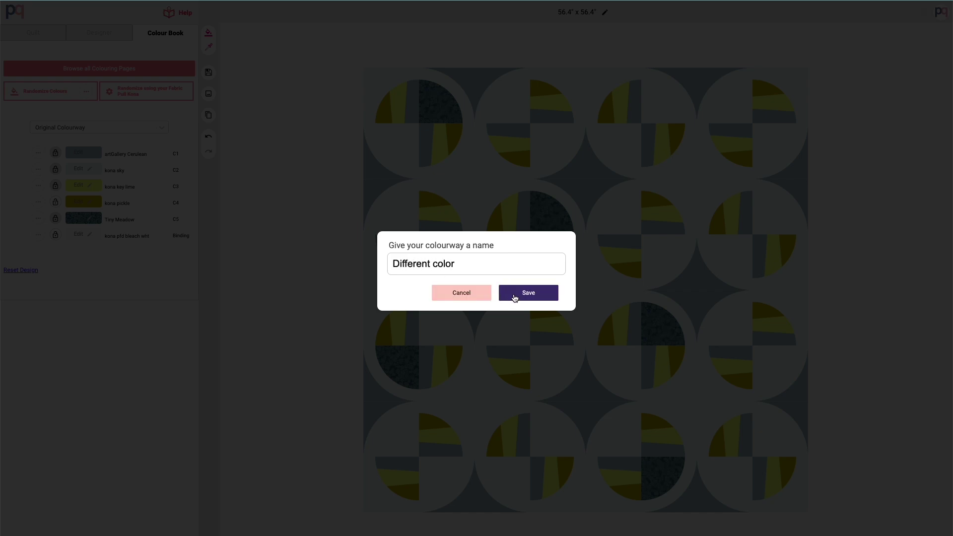
{"action": "left_click", "coordinate": [515, 292]}
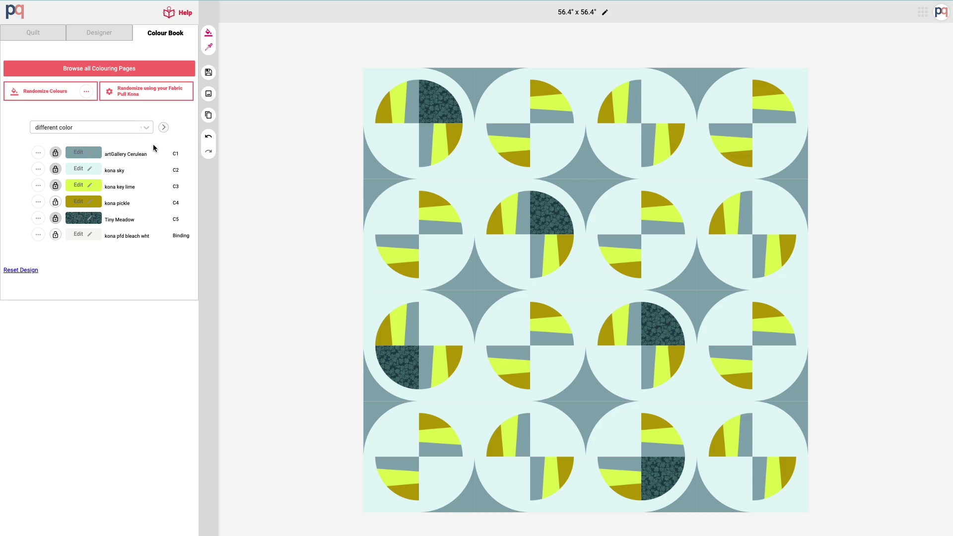
Step: Randomise it to Kona Everglade fans with Kona Taupe binding and save the quilt
{"action": "left_click", "coordinate": [209, 35]}
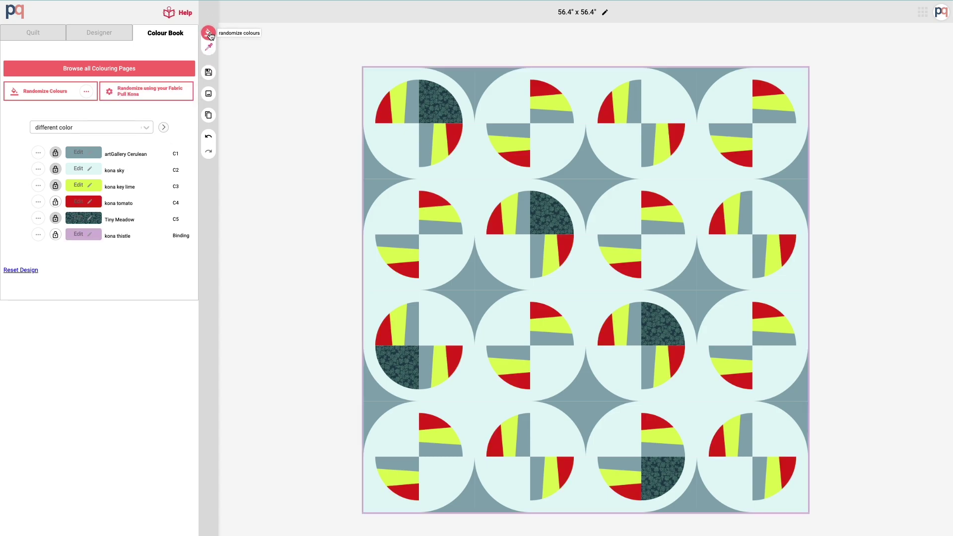
{"action": "left_click", "coordinate": [209, 35]}
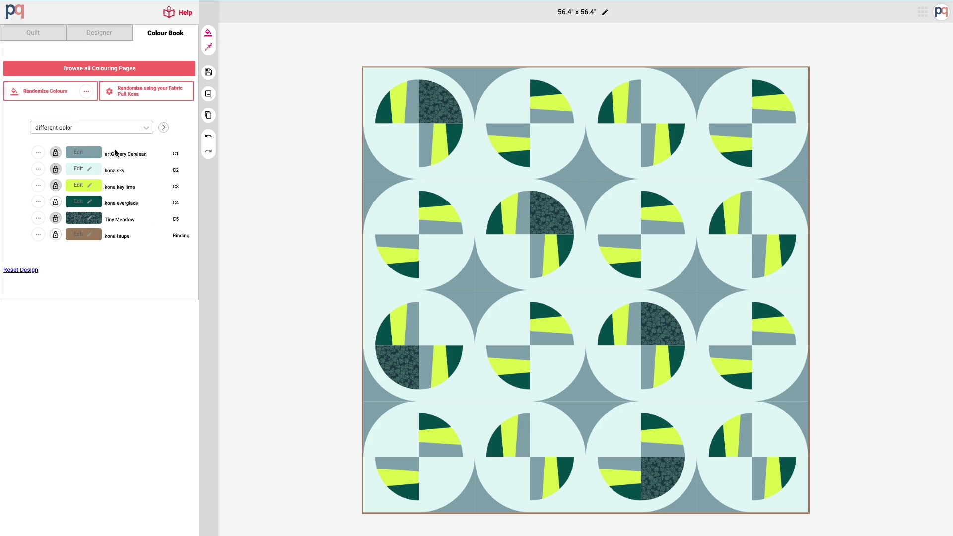
{"action": "left_click", "coordinate": [223, 74]}
Step: Switch to Original Colourway, back to 'different color', then save the quilt with it showing
{"action": "left_click", "coordinate": [147, 127]}
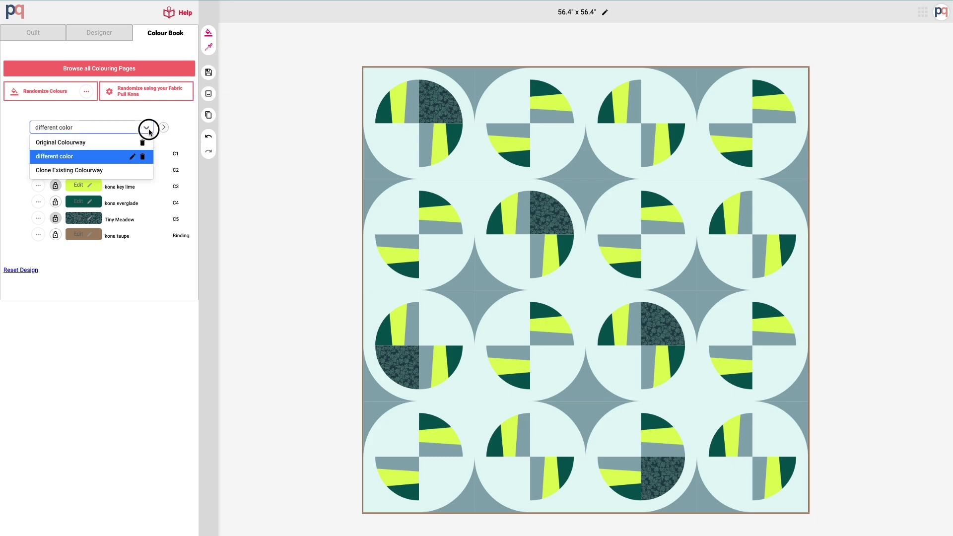
{"action": "left_click", "coordinate": [110, 143]}
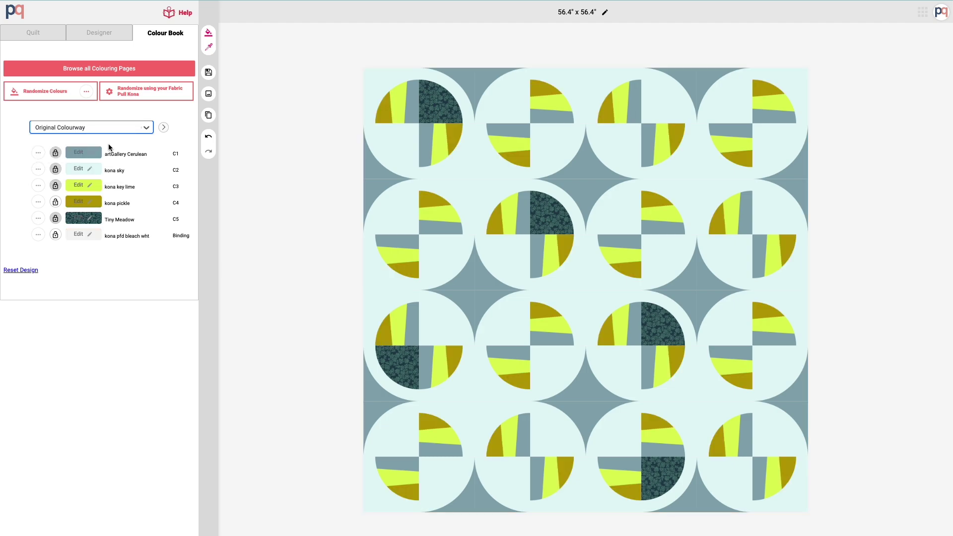
{"action": "left_click", "coordinate": [163, 129]}
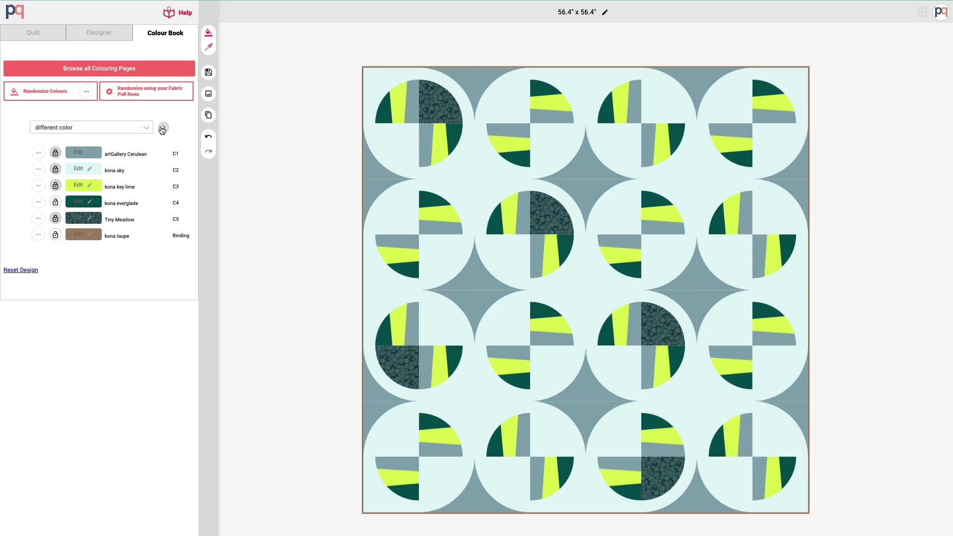
{"action": "left_click", "coordinate": [211, 72]}
{"action": "left_click", "coordinate": [226, 77]}
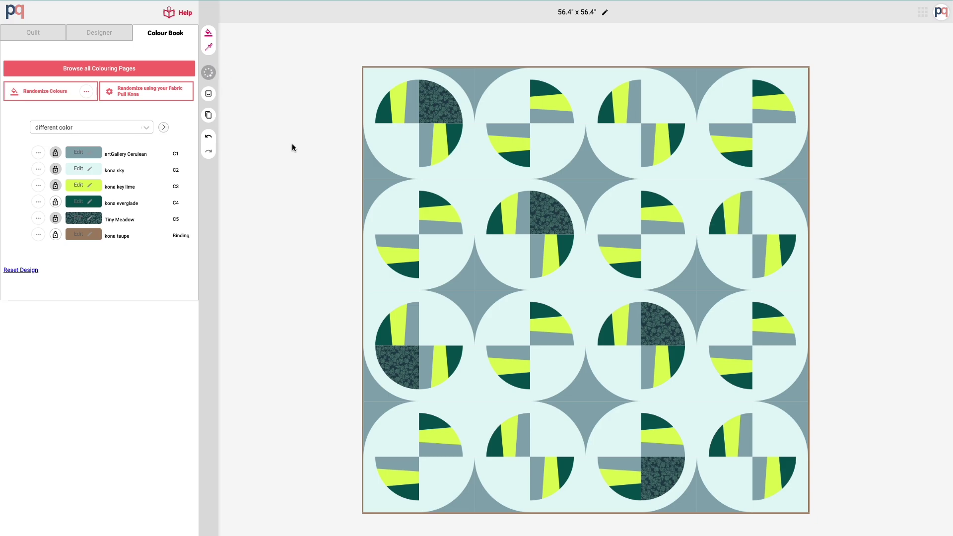